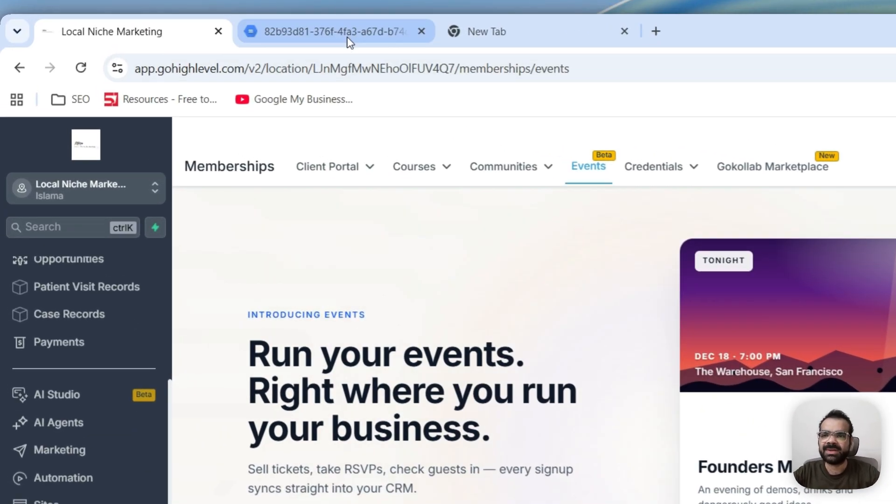
Review the sample event ticket PDF in the second tab, then return to the events page
key("ctrl+Tab")
scroll(350, 287, "down", 2)
scroll(356, 293, "up", 2)
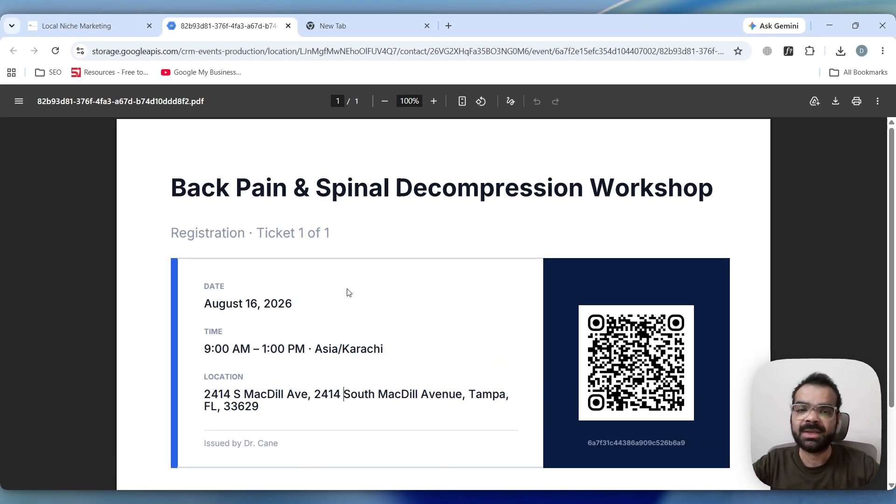
scroll(347, 293, "down", 2)
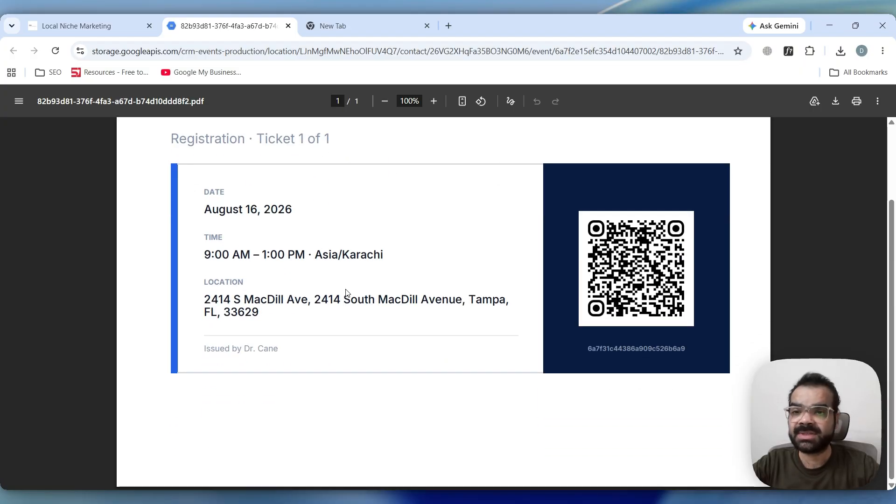
scroll(346, 292, "up", 1)
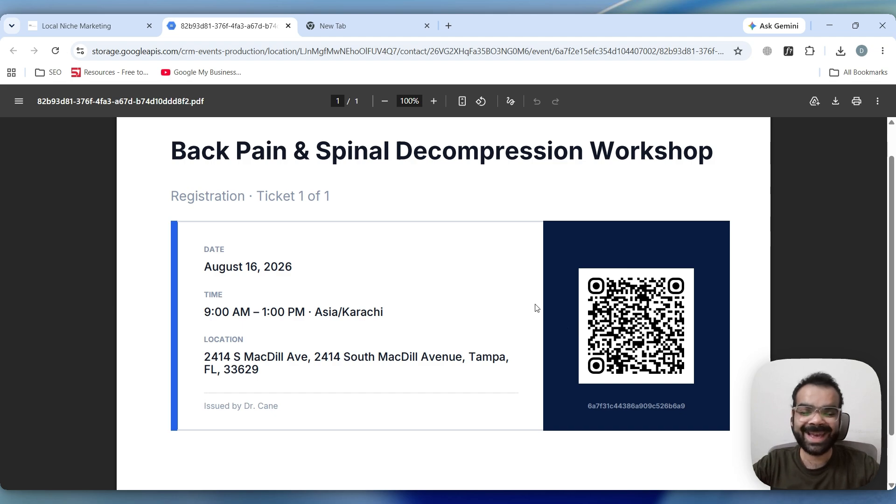
scroll(510, 285, "down", 1)
scroll(480, 293, "up", 2)
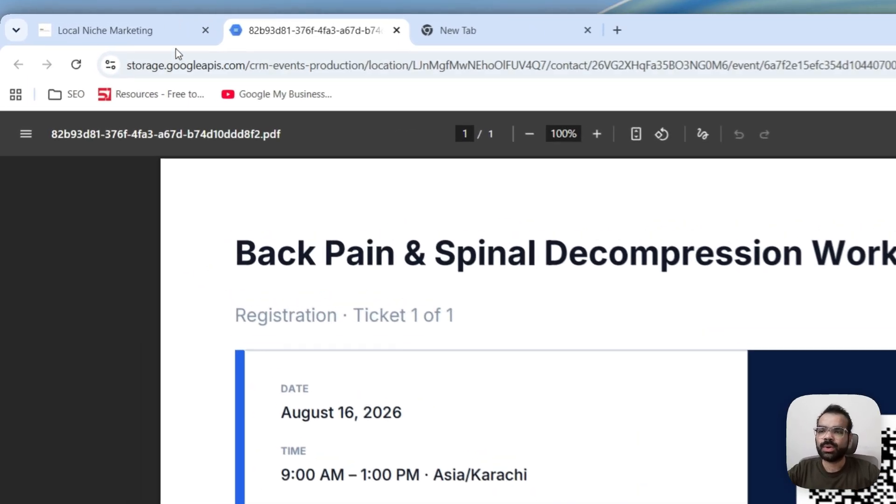
left_click(88, 25)
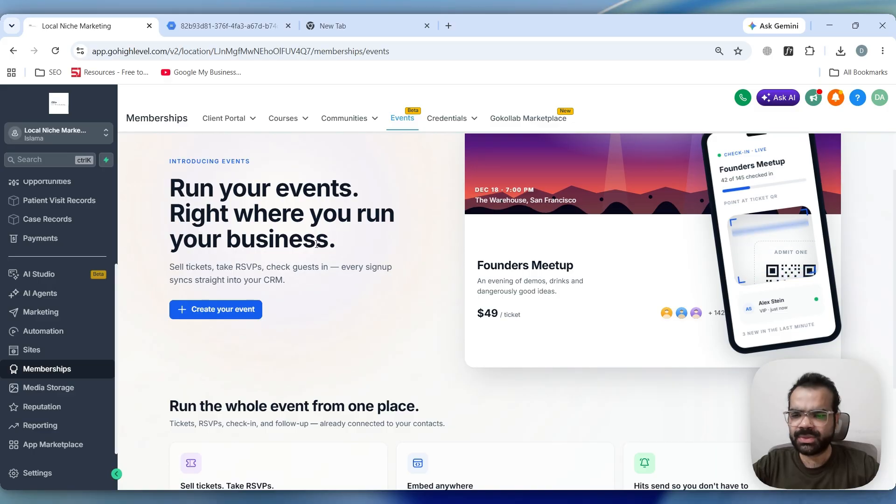
Search the Labs settings for the Events beta feature, then go back to the events page
scroll(294, 261, "up", 2)
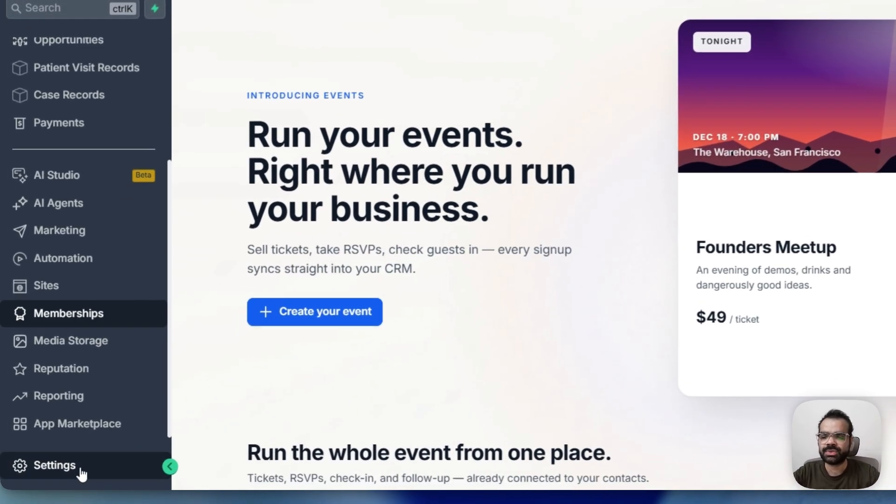
left_click(53, 474)
scroll(67, 330, "down", 2)
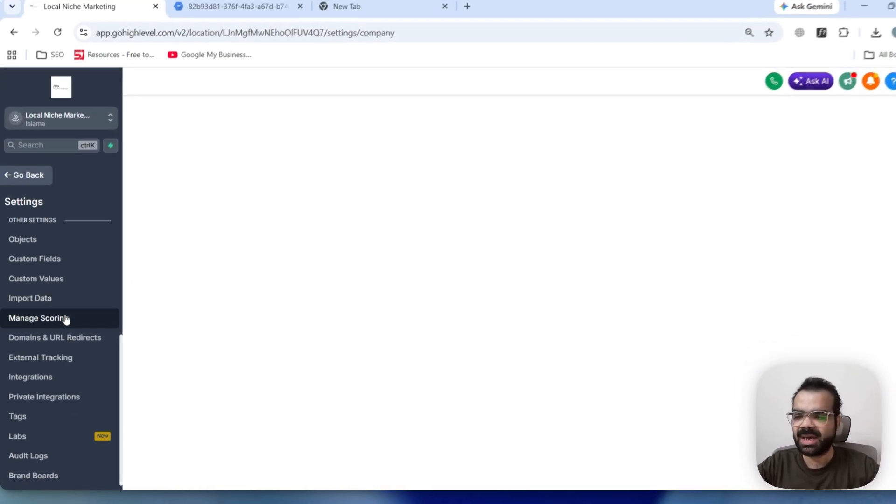
left_click(42, 439)
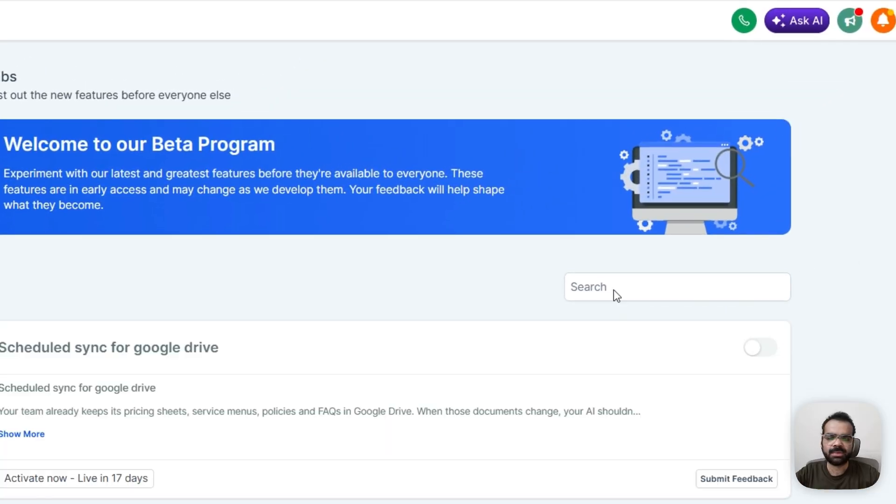
left_click(614, 290)
type("ev")
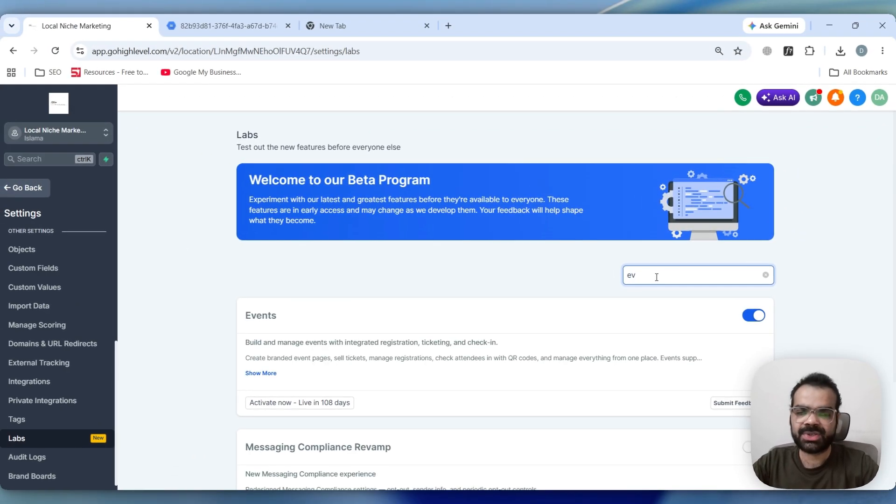
type("ent")
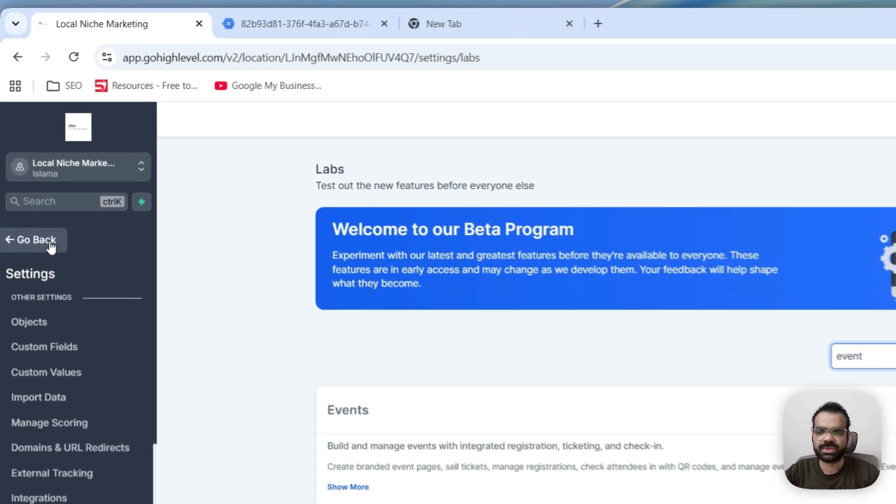
left_click(39, 189)
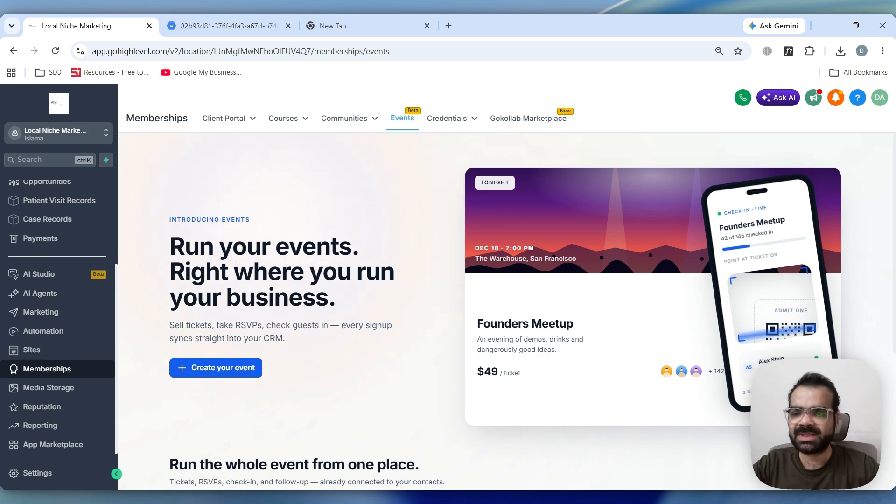
Start creating a new event from the Events page
scroll(232, 264, "down", 2)
scroll(238, 268, "up", 1)
scroll(245, 273, "down", 3)
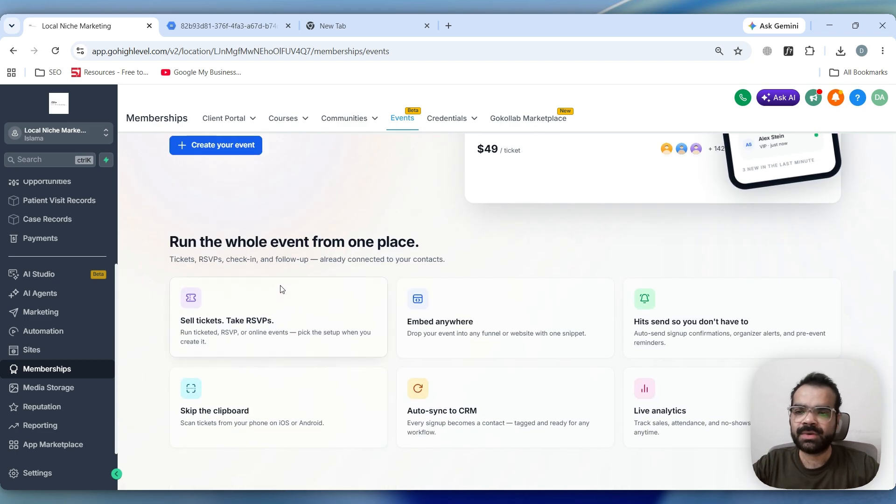
scroll(254, 279, "up", 2)
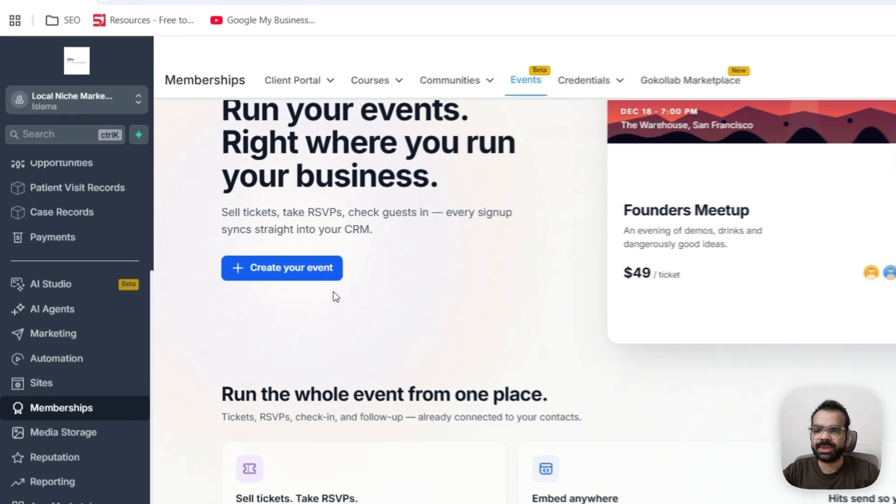
left_click(287, 268)
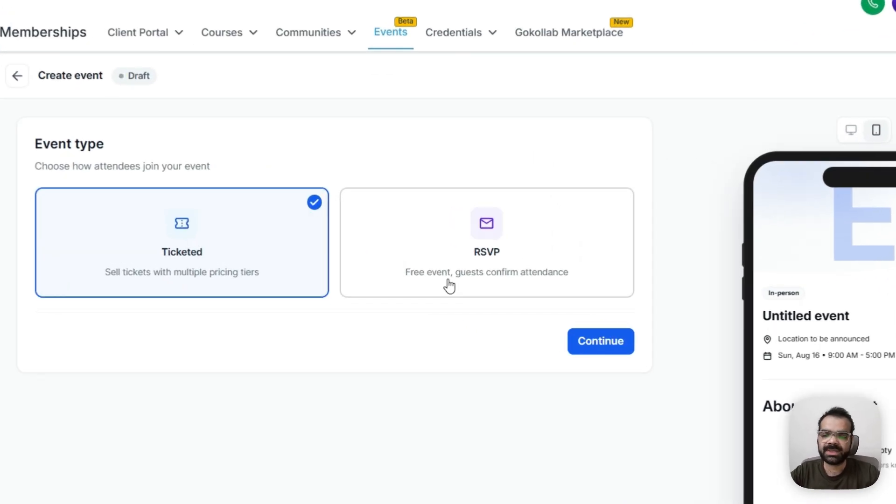
Choose the RSVP event type and continue to the event details
left_click(442, 299)
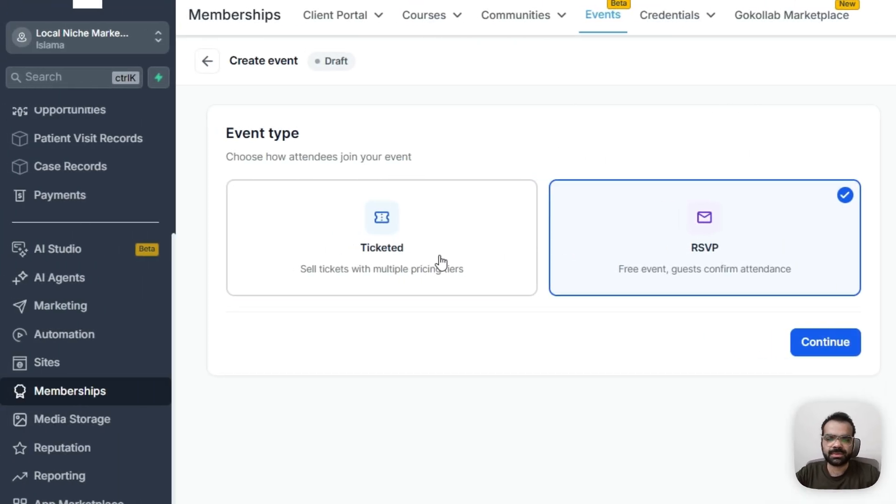
left_click(388, 256)
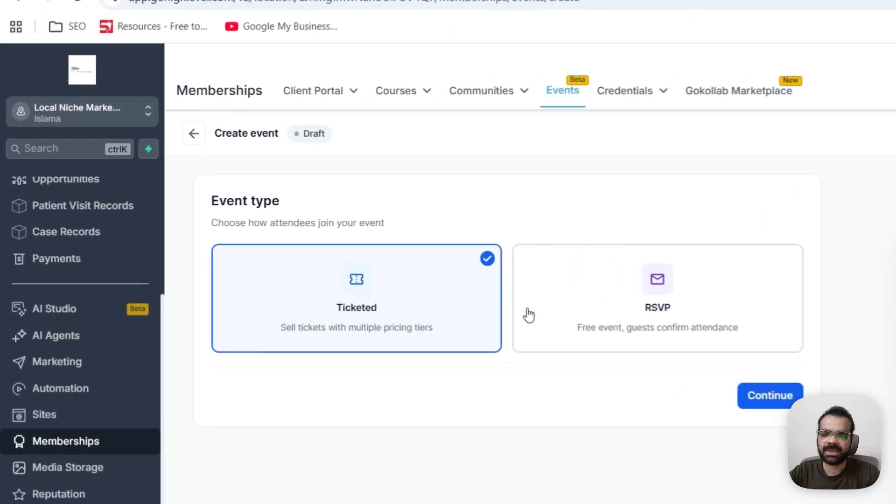
left_click(411, 287)
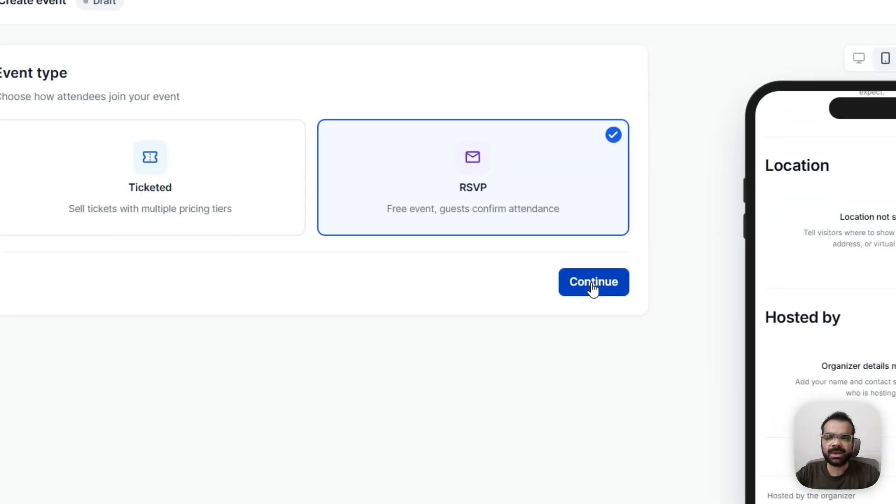
left_click(599, 291)
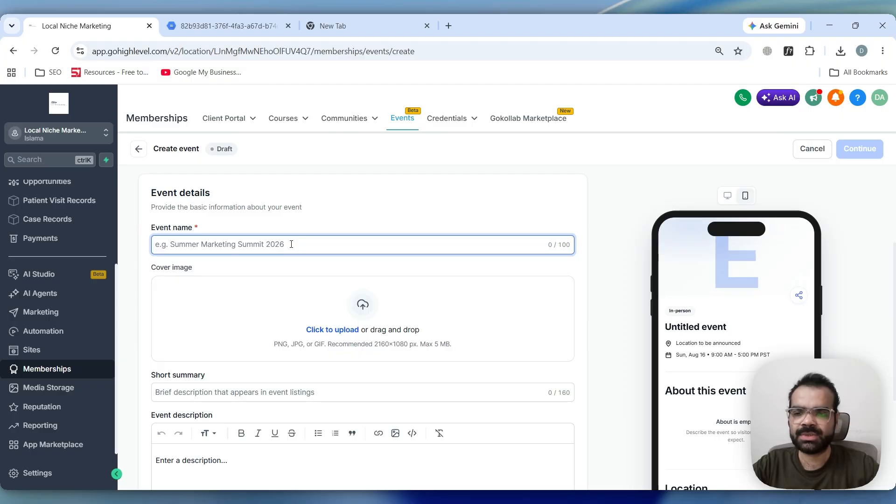
Name the event Decompression Event for Back Pain
type("Decompression Even")
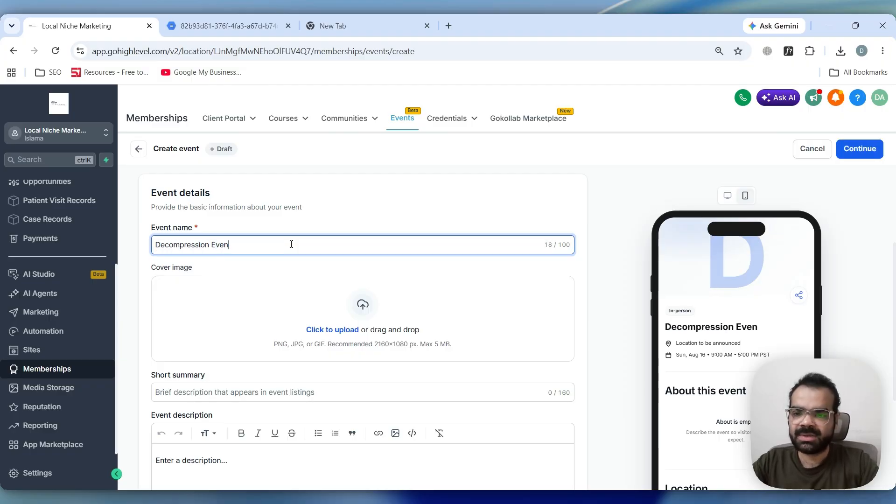
type("t for Back ")
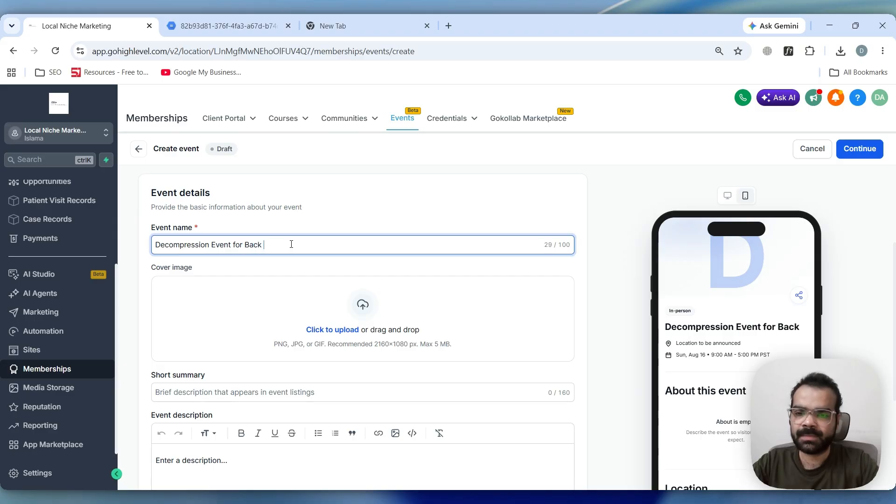
type("Pain")
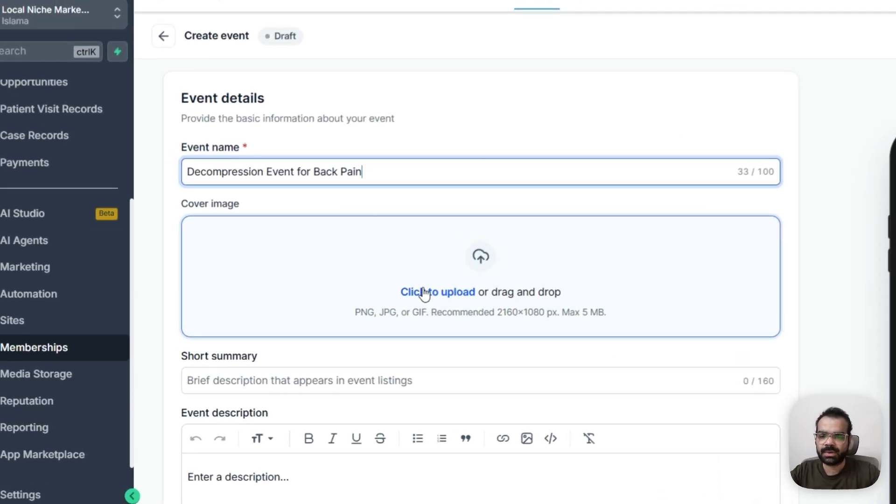
Set the cover image to the back pain workshop flyer chosen from media storage
left_click(326, 329)
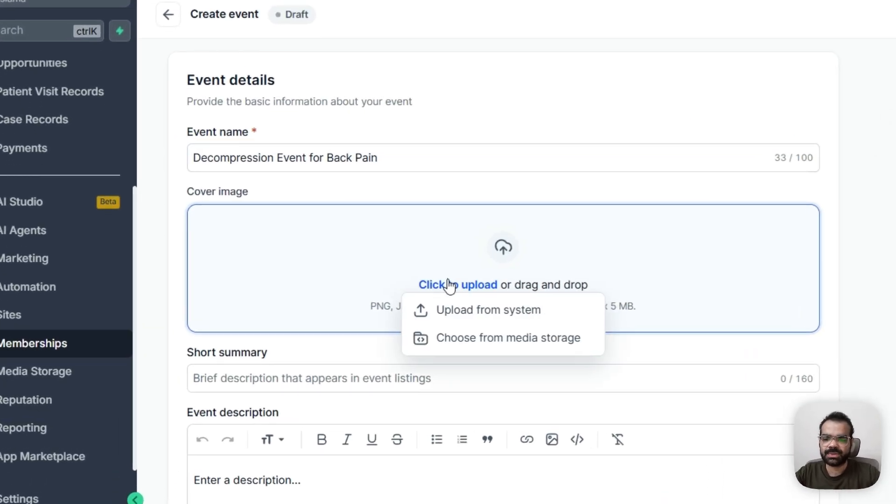
left_click(454, 339)
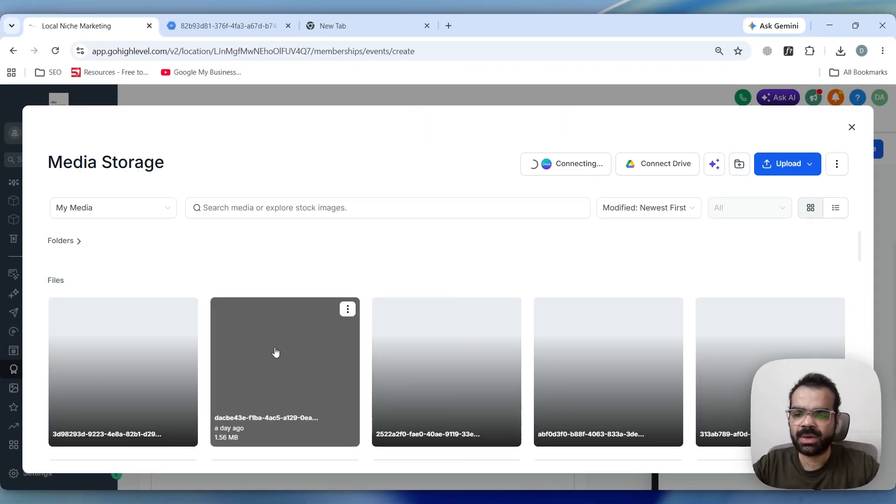
left_click(276, 352)
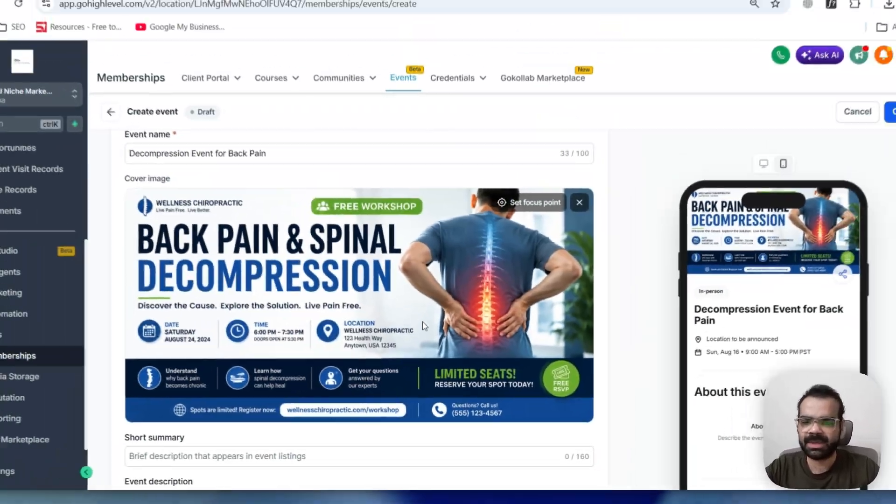
Enter the short summary "This event is going to uncover all the truths about spinal decompression"
scroll(333, 282, "down", 4)
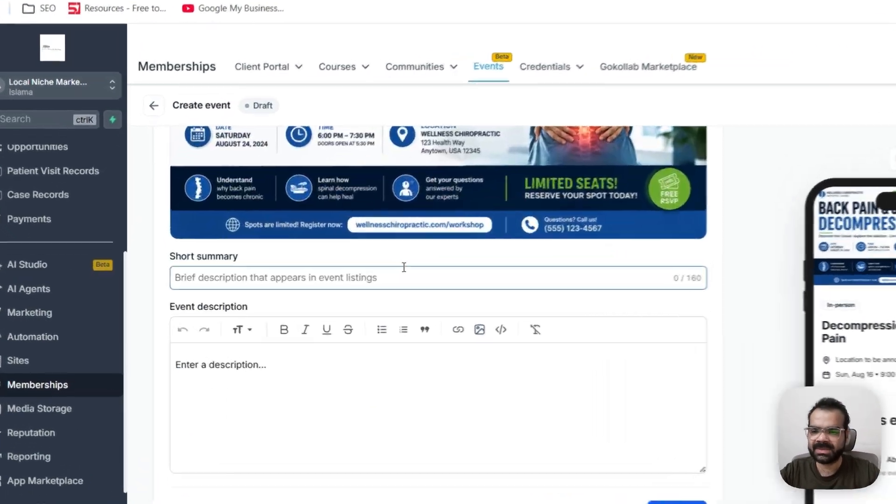
left_click(328, 287)
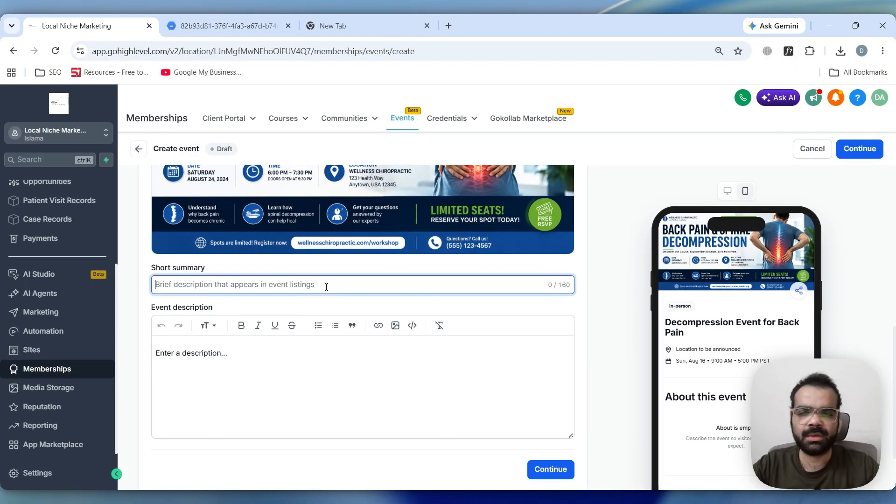
type("Th")
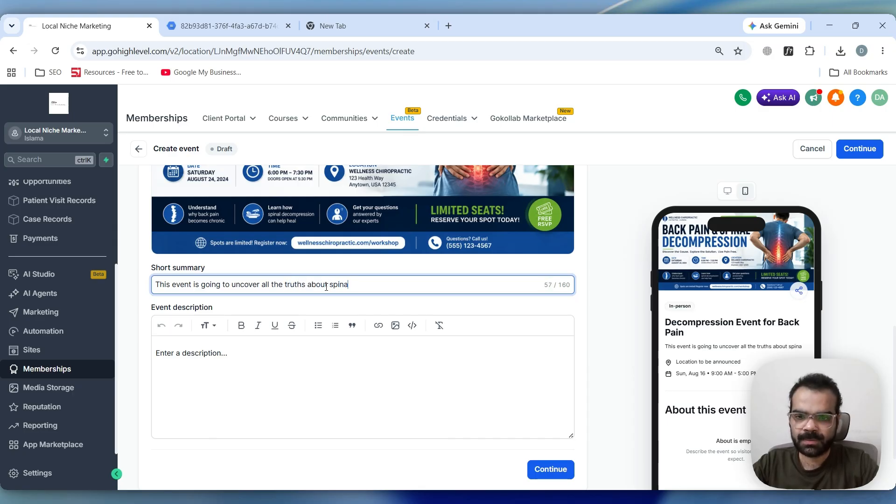
type("l de")
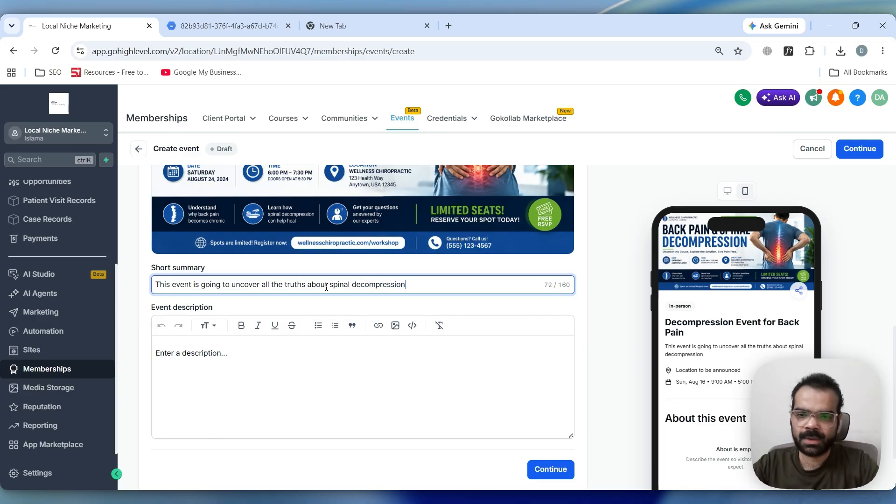
type("compression")
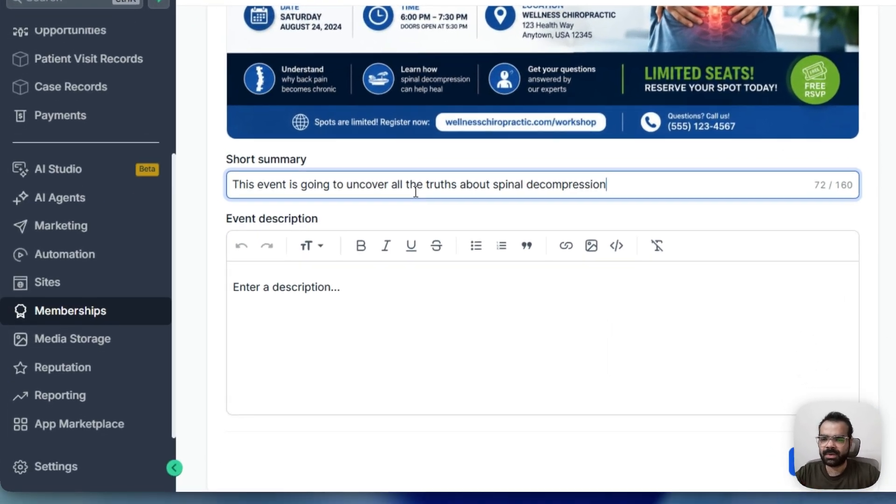
Copy the short summary into the event description and continue to the date and time section
key("ctrl+a")
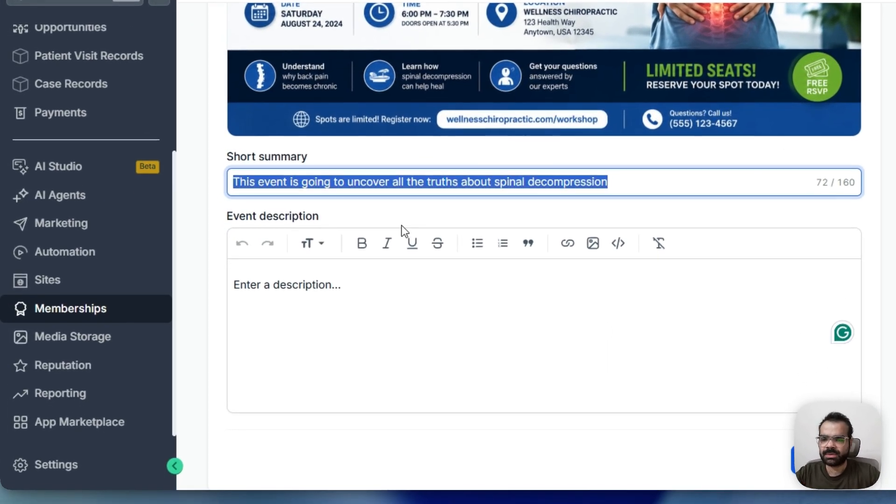
key("ctrl+c")
left_click(387, 292)
key("ctrl+v")
scroll(392, 182, "down", 2)
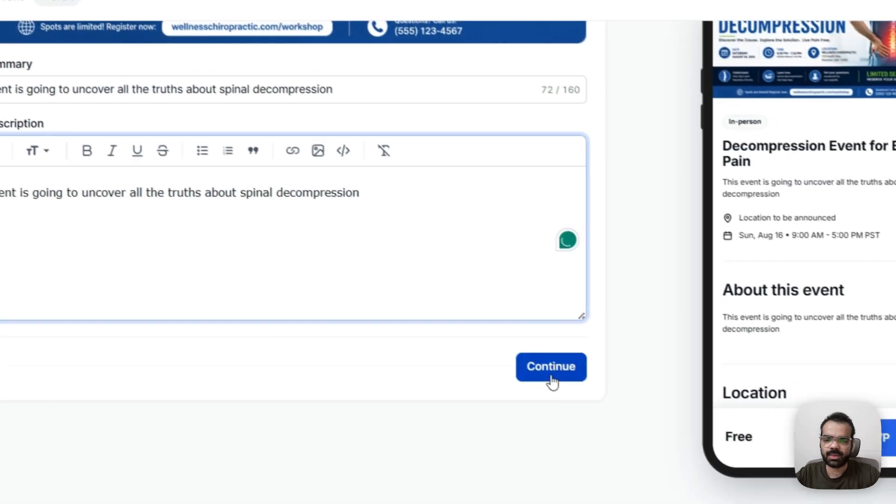
left_click(552, 382)
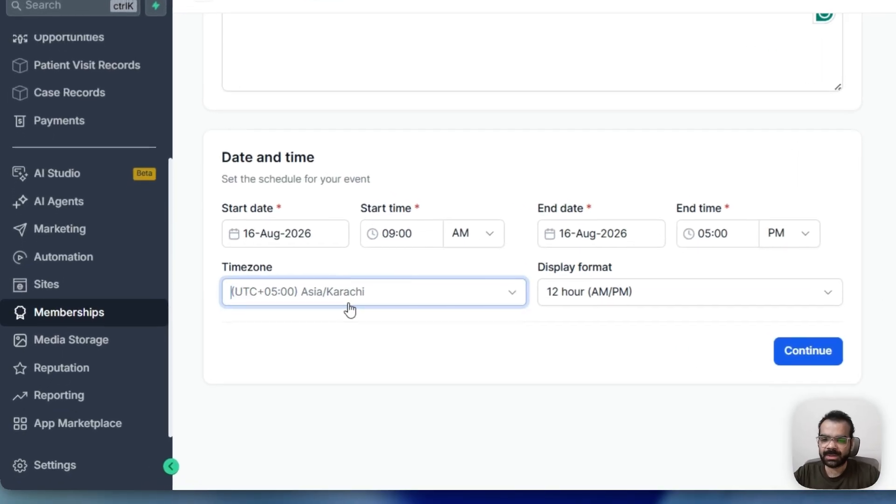
Set the timezone to (UTC-11:00) Pacific/Midway and the display format to 24 hour, then continue
left_click(239, 358)
left_click(206, 387)
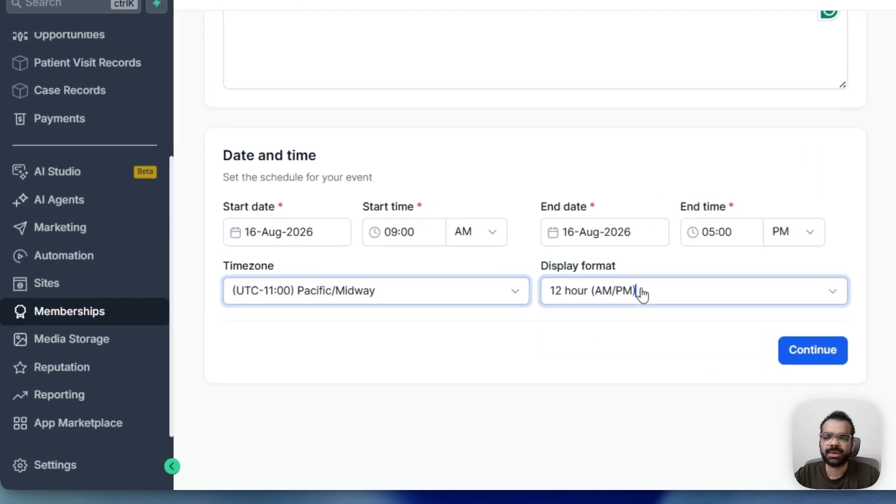
left_click(434, 357)
left_click(424, 391)
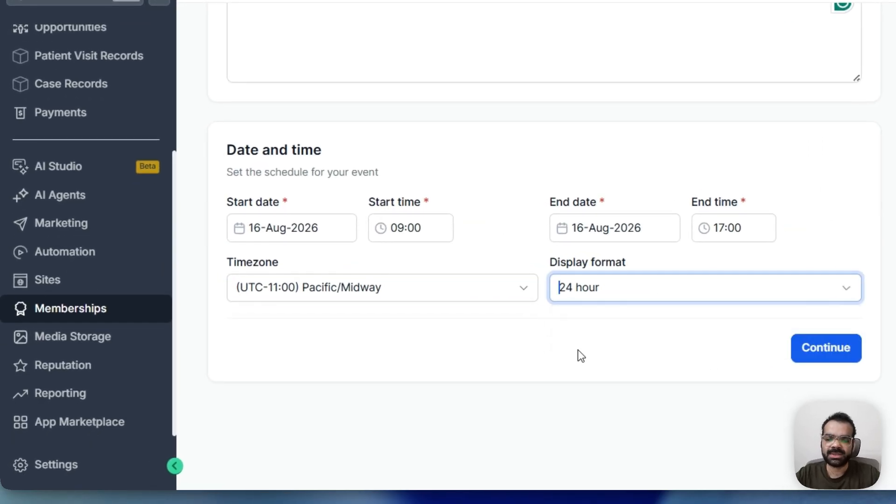
left_click(603, 322)
left_click(813, 350)
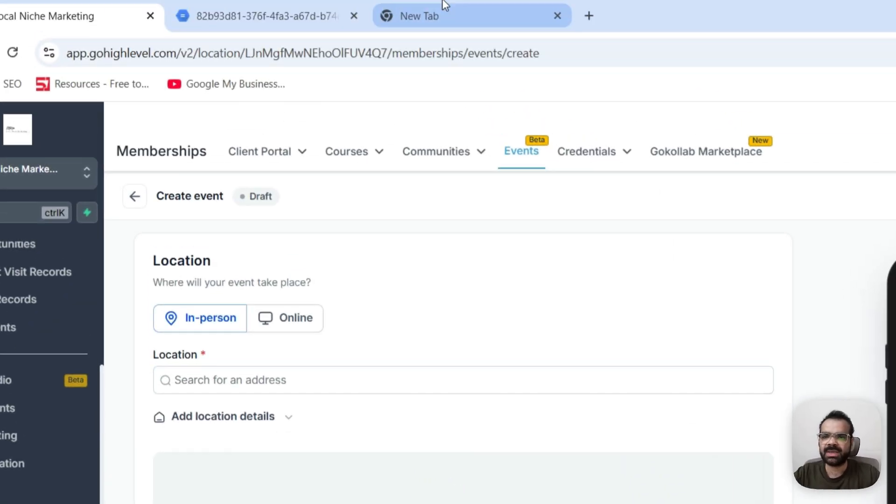
Set the event location to AR Workshop Tampa, 2414 S MacDill Ave, Tampa, FL 33629, and continue
left_click(329, 14)
left_click(372, 69)
key("ctrl+c")
left_click(70, 31)
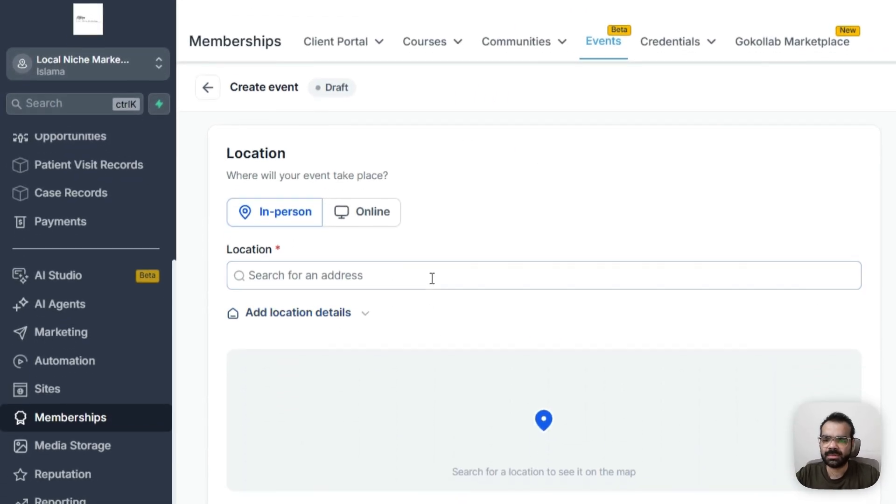
left_click(363, 407)
key("ctrl+v")
left_click(509, 206)
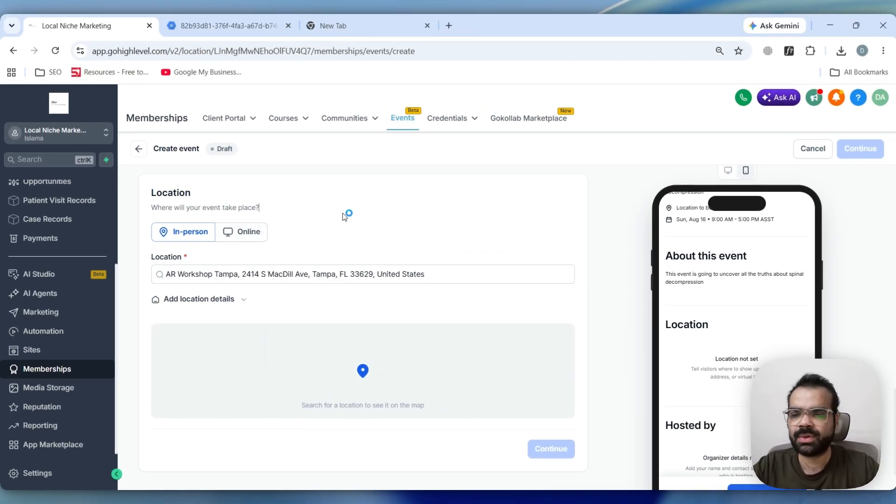
scroll(342, 217, "down", 1)
left_click(338, 223)
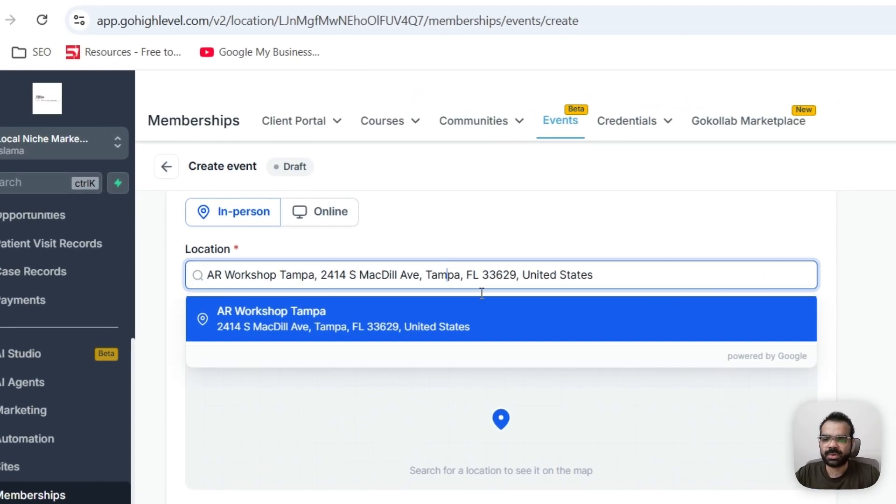
left_click(350, 243)
scroll(443, 221, "down", 1)
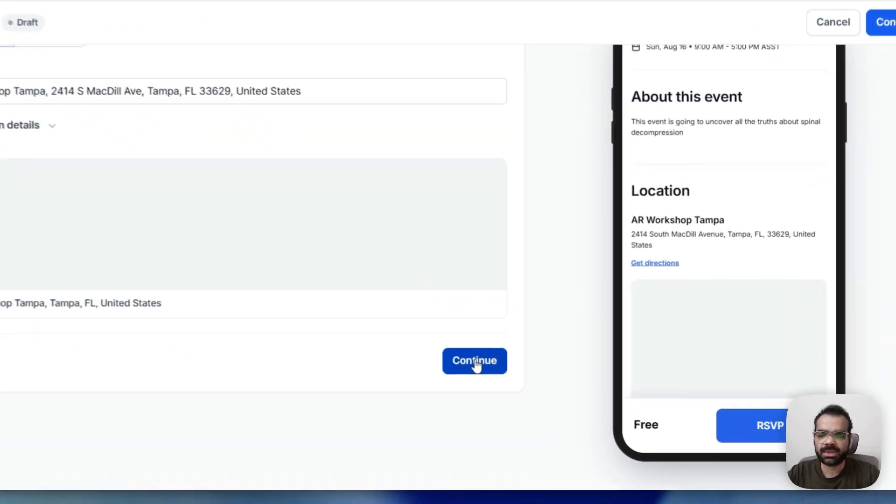
left_click(692, 481)
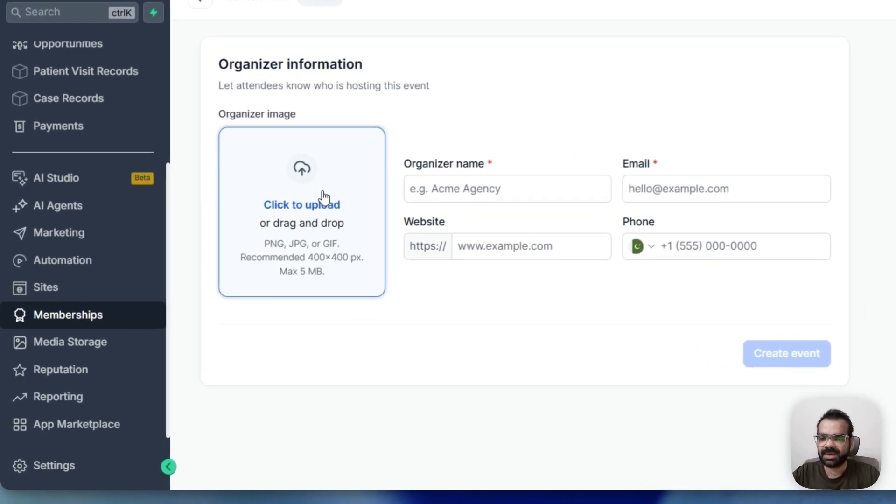
Set the organizer image to the chiropractor portrait chosen from media storage and save the crop
left_click(219, 293)
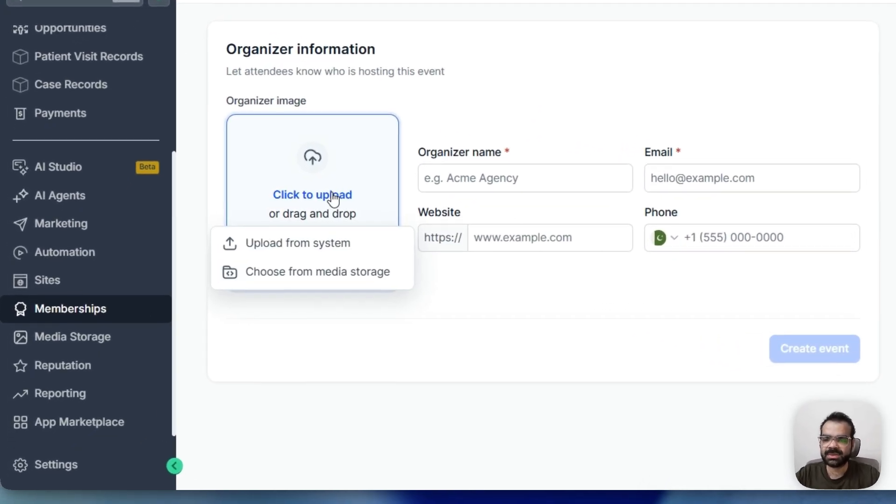
left_click(319, 243)
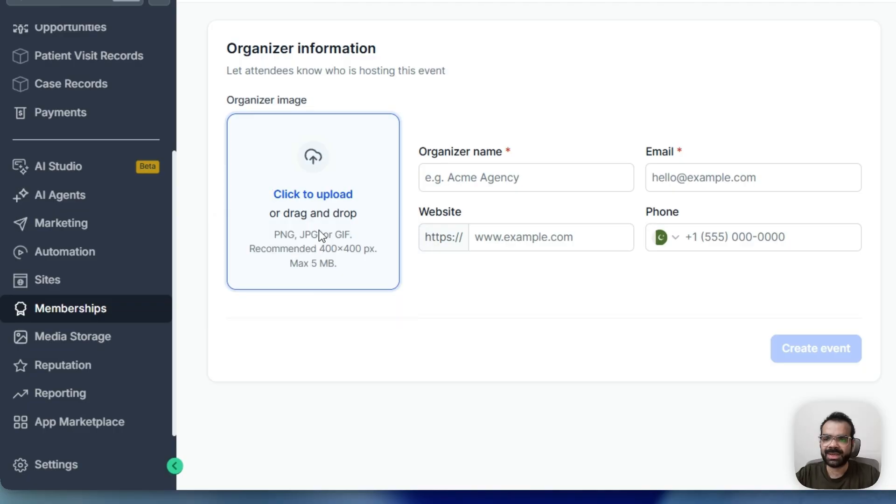
left_click(313, 196)
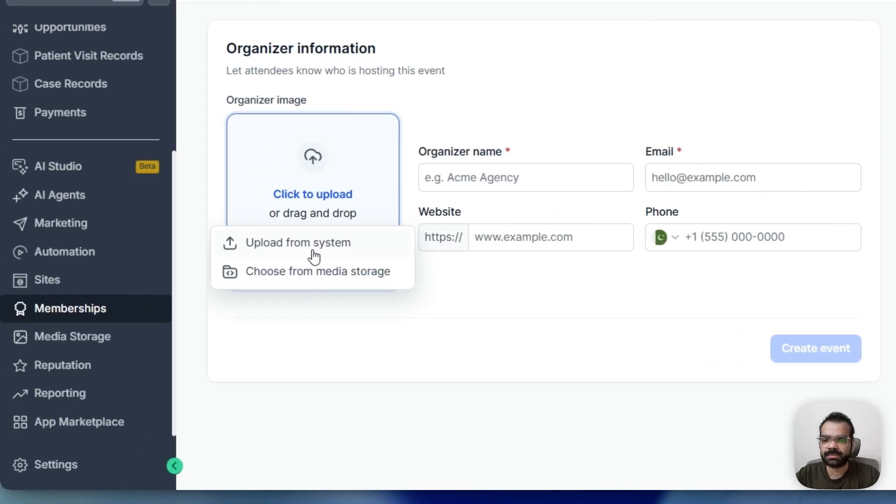
left_click(316, 273)
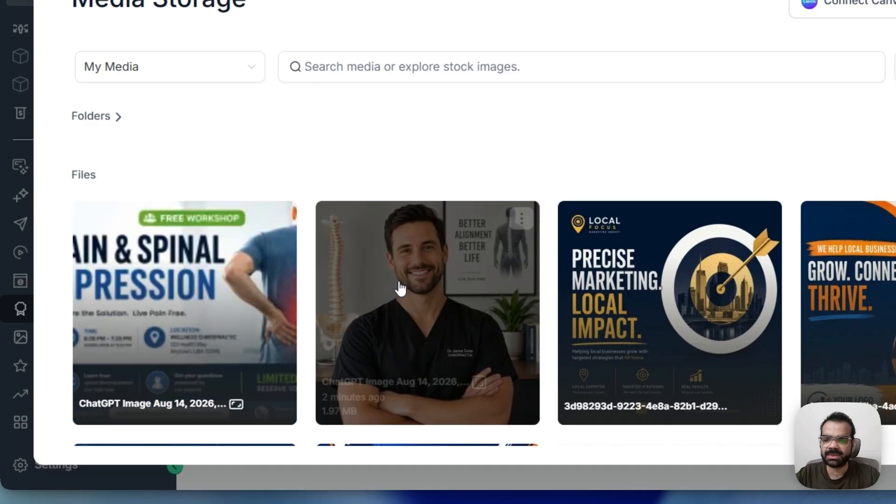
left_click(400, 288)
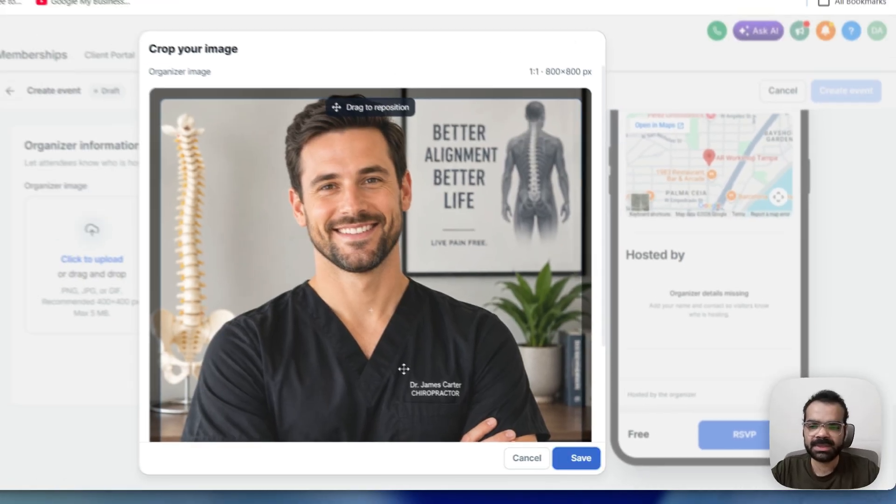
left_click(439, 208)
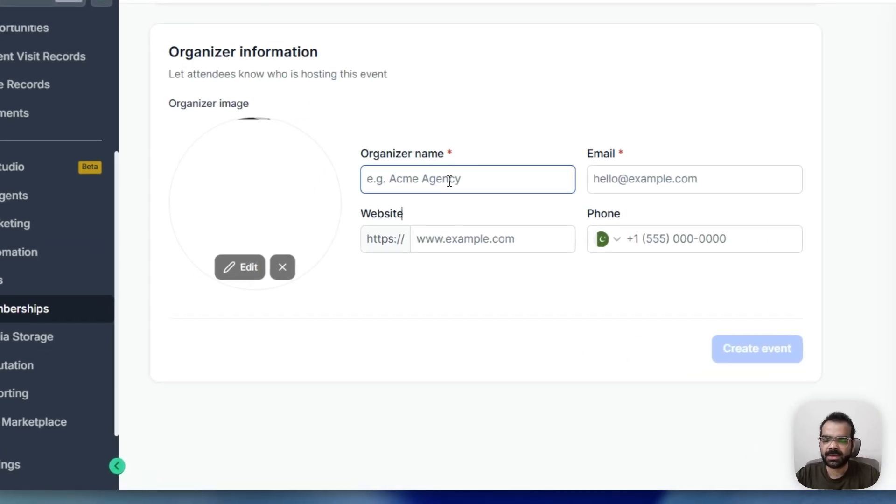
Enter the organizer's name and e-mail address, then create the event
type("Dr. Casey")
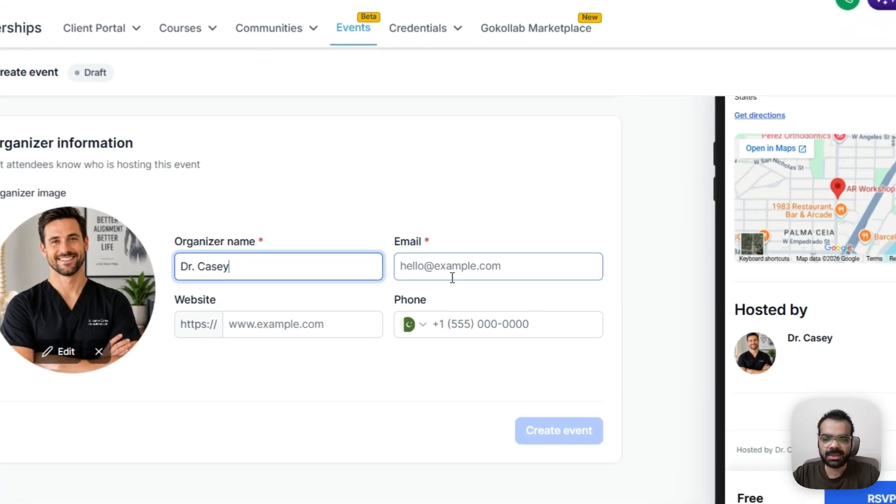
left_click(471, 288)
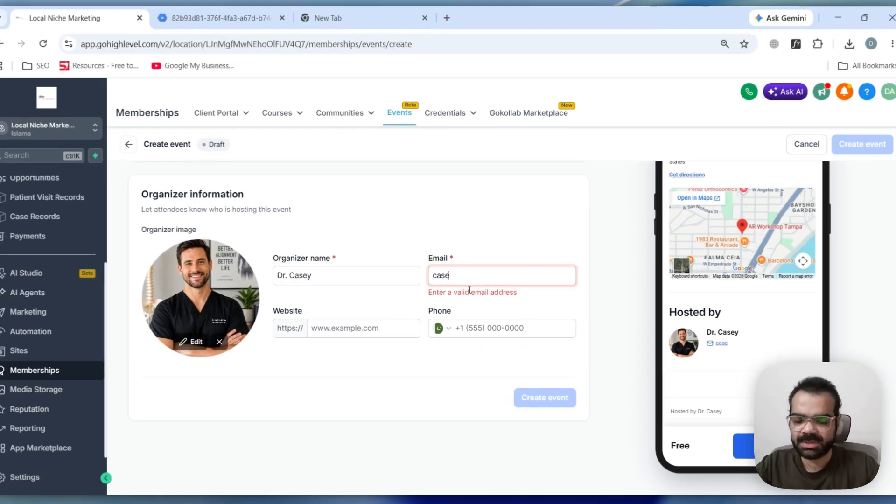
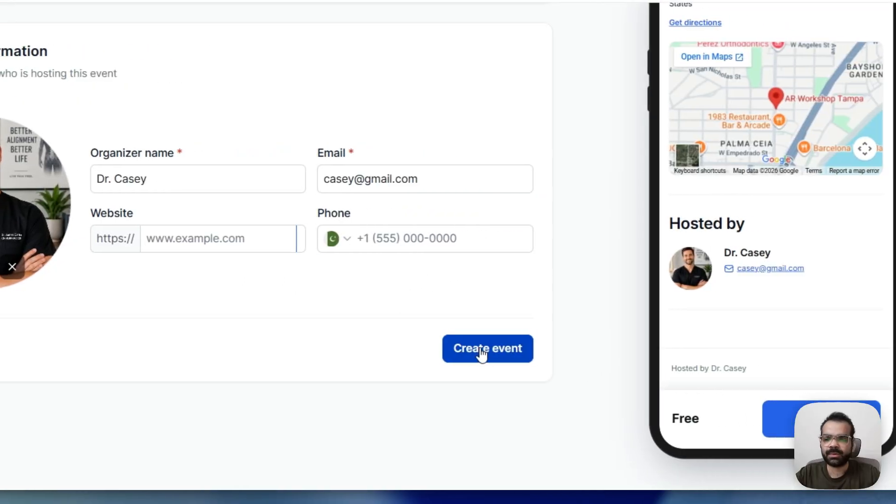
left_click(603, 357)
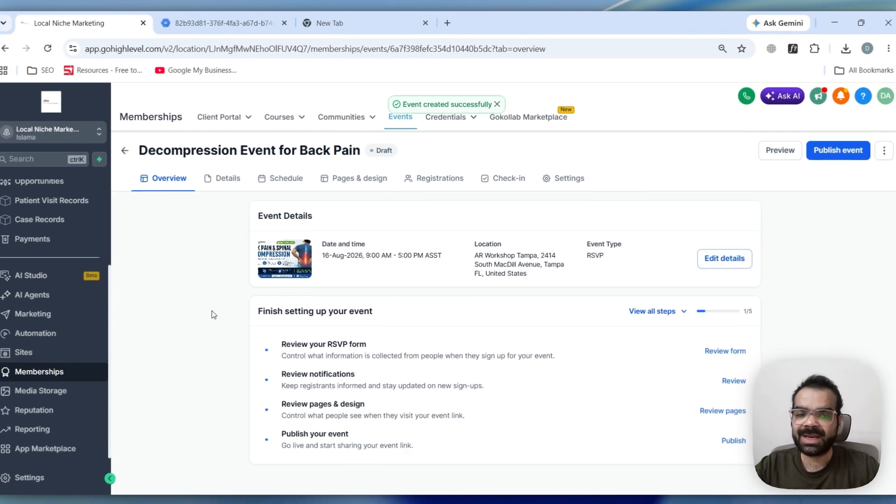
Review the new event's overview and details pages
scroll(467, 397, "down", 1)
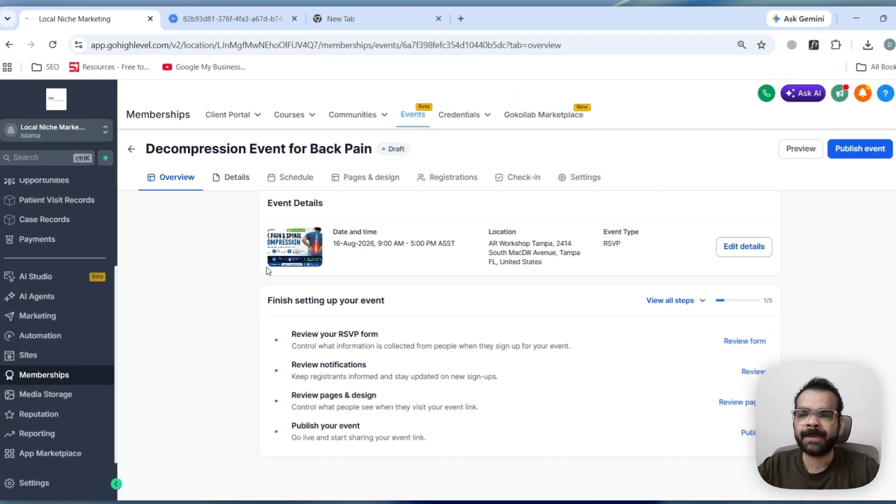
left_click(237, 177)
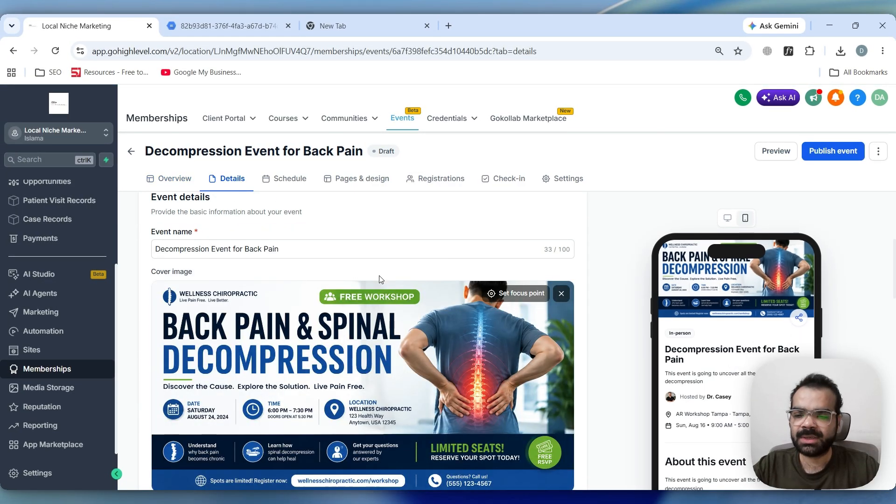
scroll(378, 276, "down", 15)
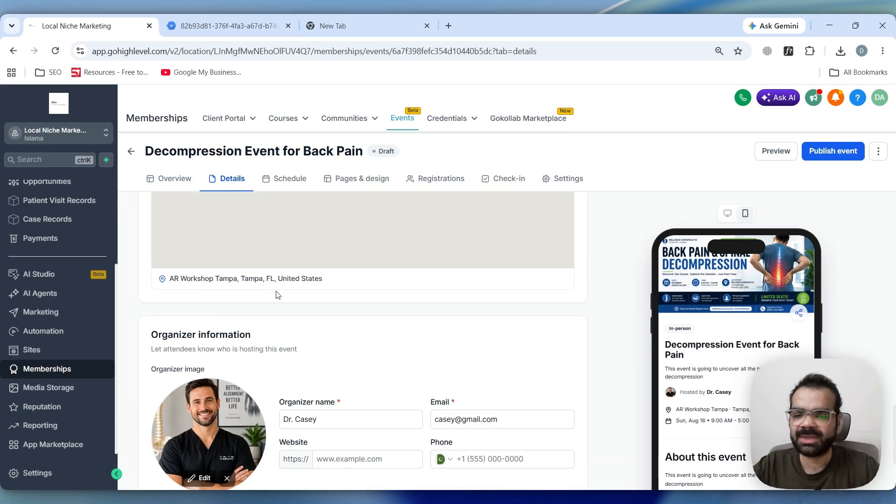
scroll(281, 326, "up", 5)
Start adding a schedule session titled "Sciatica" on Day 1 - 16-Aug-2026
left_click(286, 179)
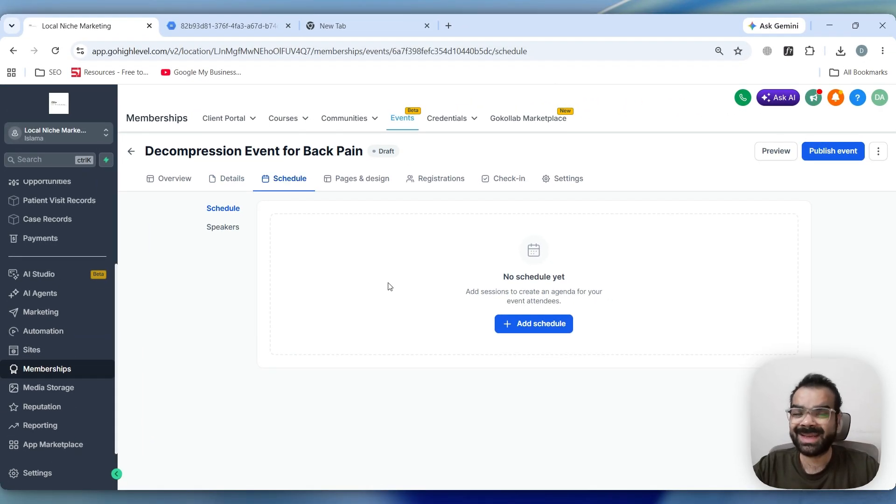
left_click(525, 328)
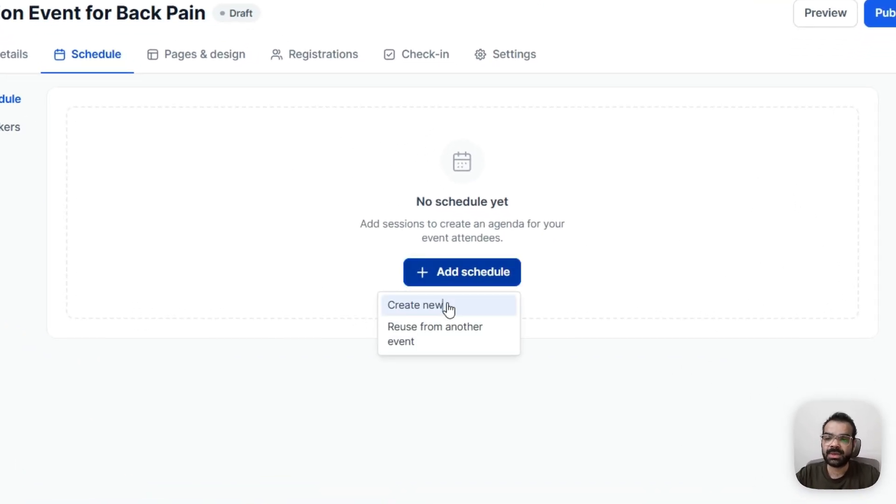
left_click(448, 308)
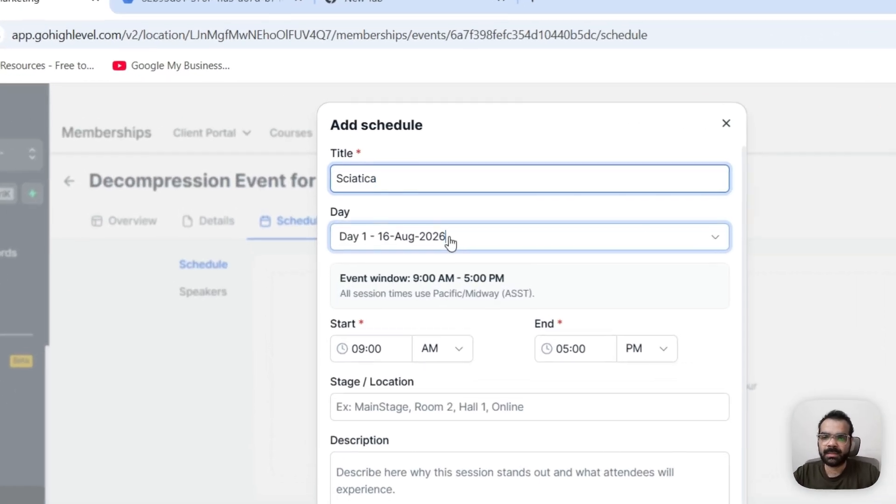
left_click(394, 191)
left_click(461, 222)
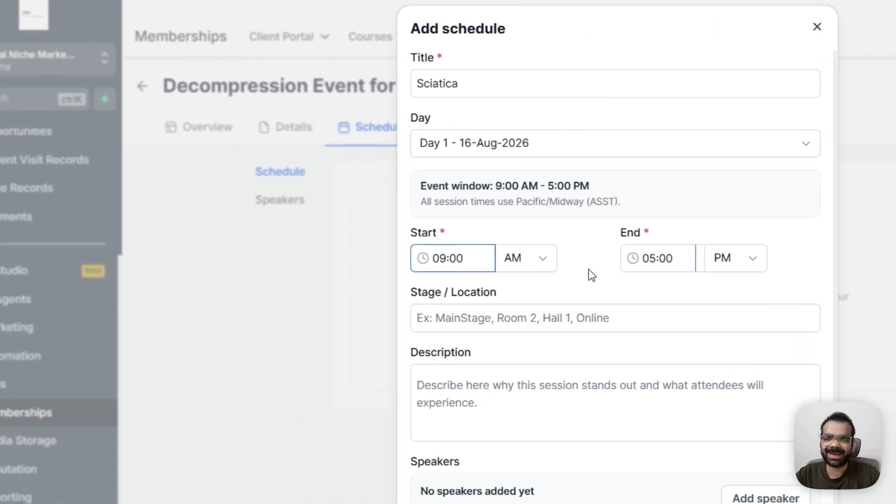
Set the session's end time to 10:01 AM and save the schedule
left_click(463, 260)
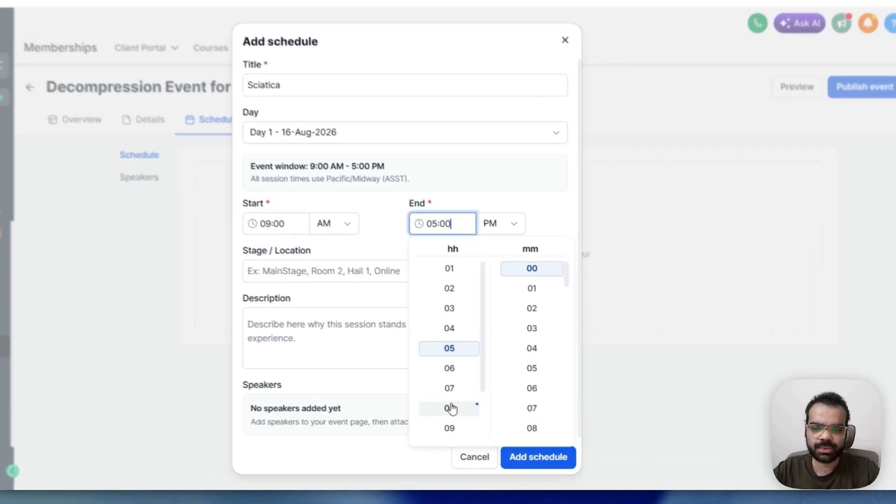
left_click(525, 267)
left_click(524, 289)
left_click(390, 156)
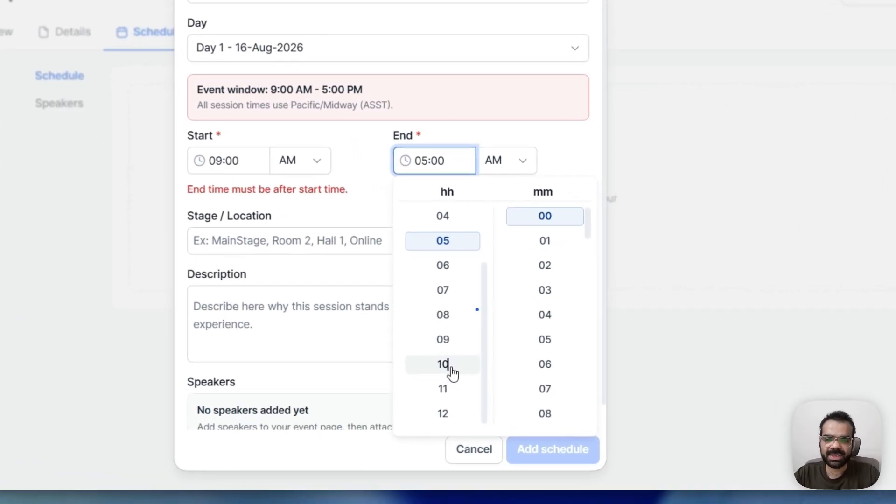
left_click(484, 428)
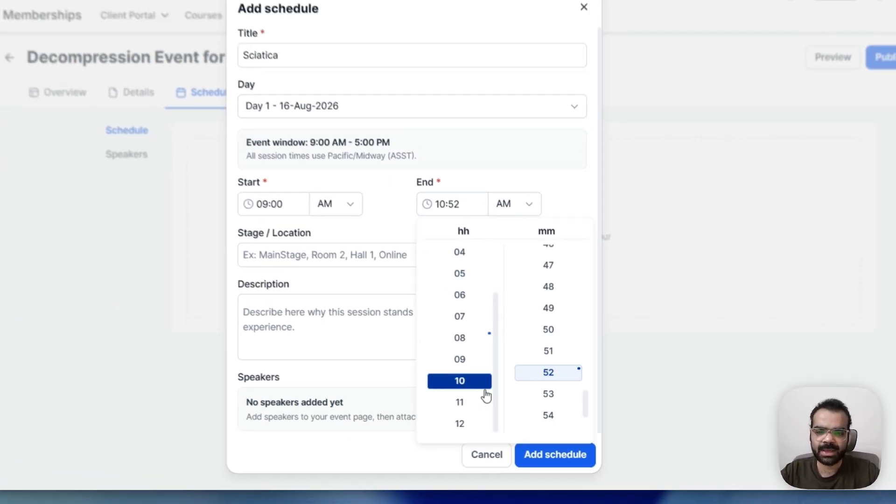
scroll(555, 331, "up", 1)
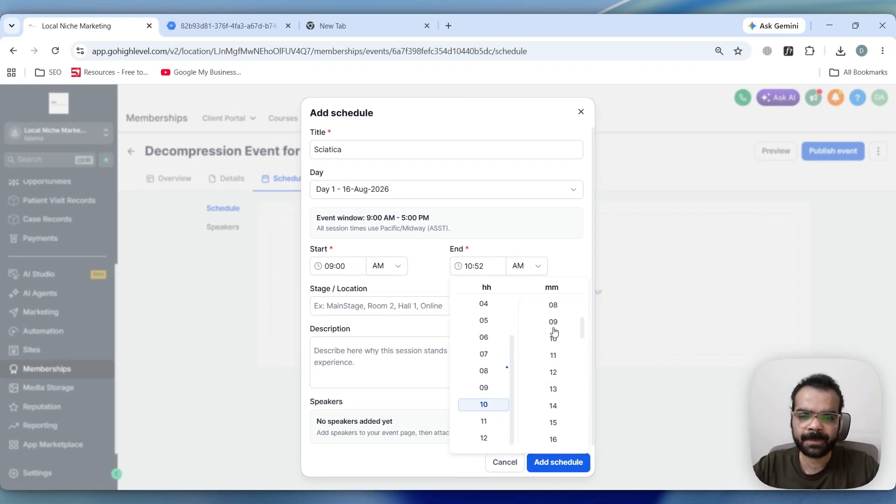
scroll(554, 331, "up", 4)
left_click(553, 305)
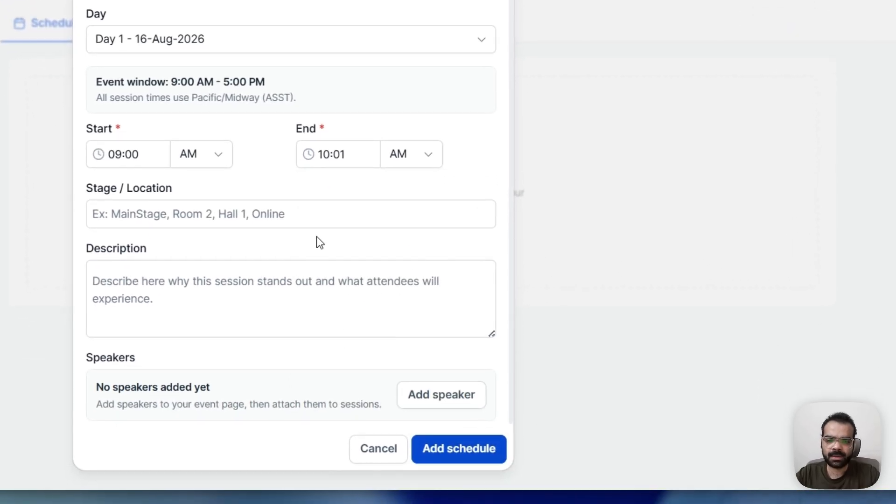
left_click(283, 208)
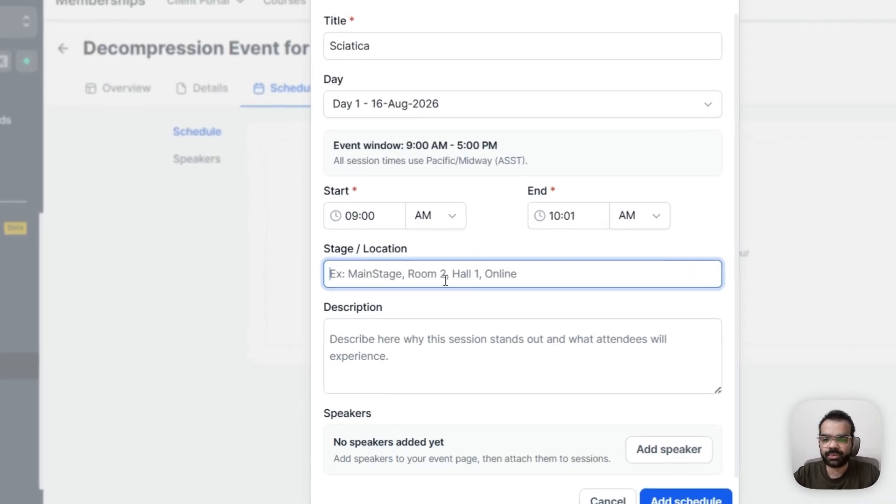
left_click(361, 374)
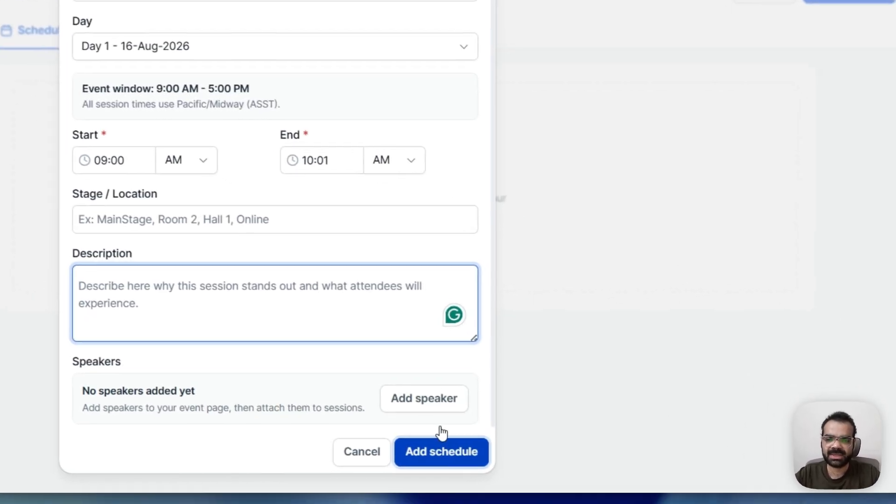
left_click(556, 458)
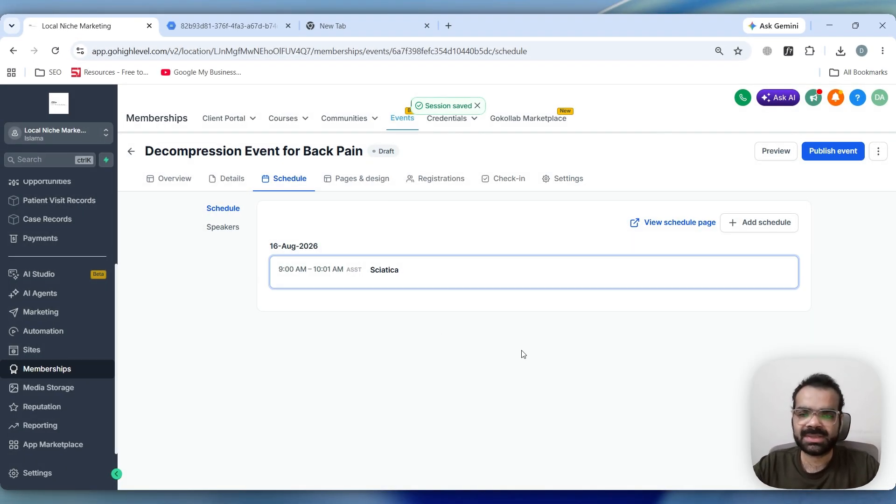
Open the schedule's Speakers section, then the Pages & design tab
left_click(224, 227)
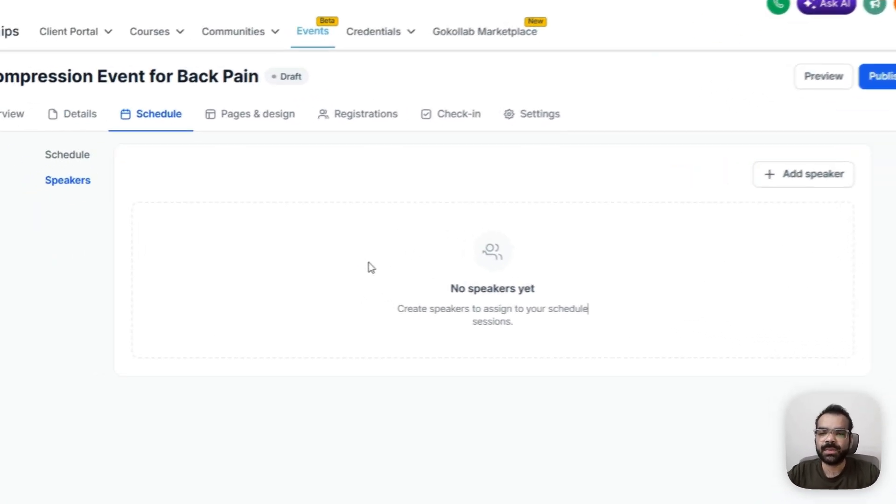
double_click(466, 319)
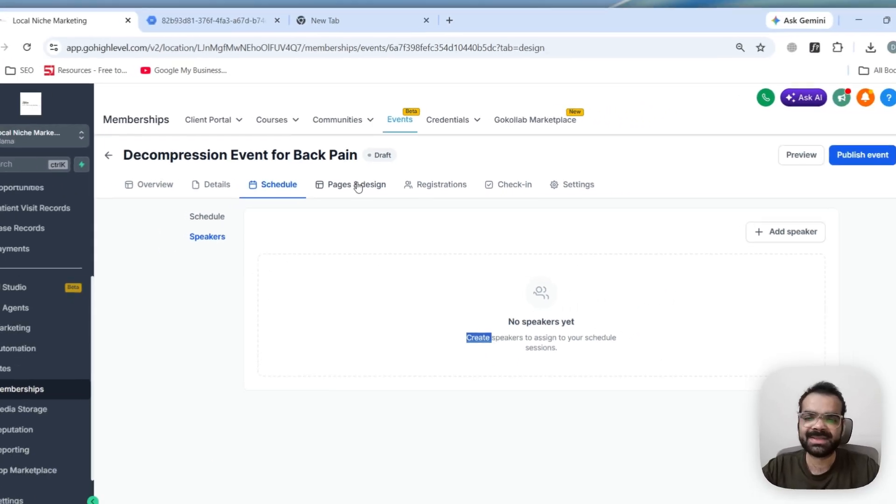
left_click(328, 210)
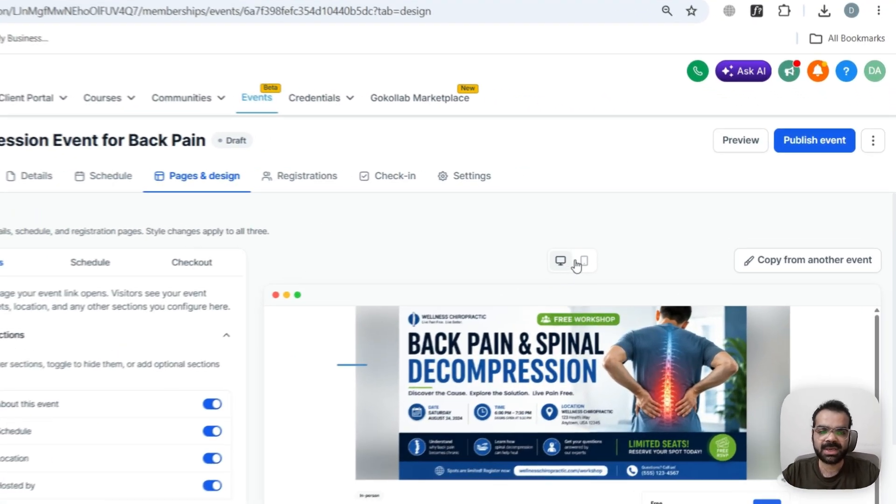
Preview the event page in mobile and desktop views and review its page sections
left_click(582, 263)
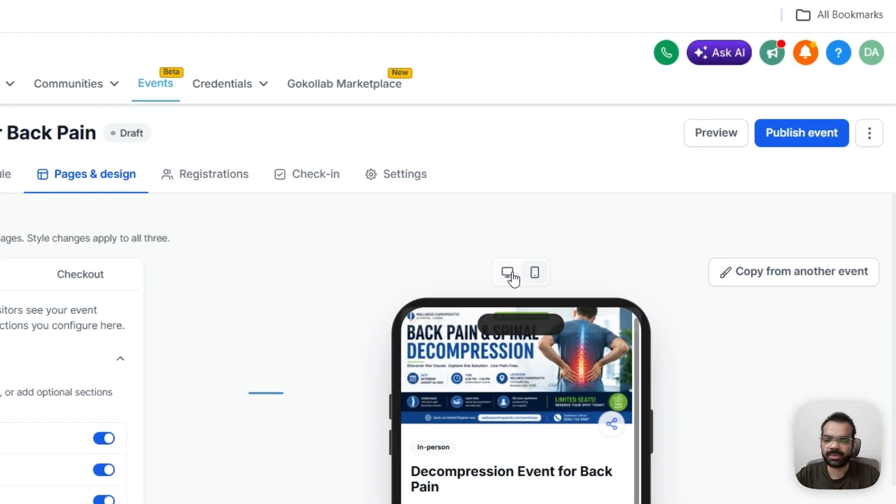
left_click(508, 274)
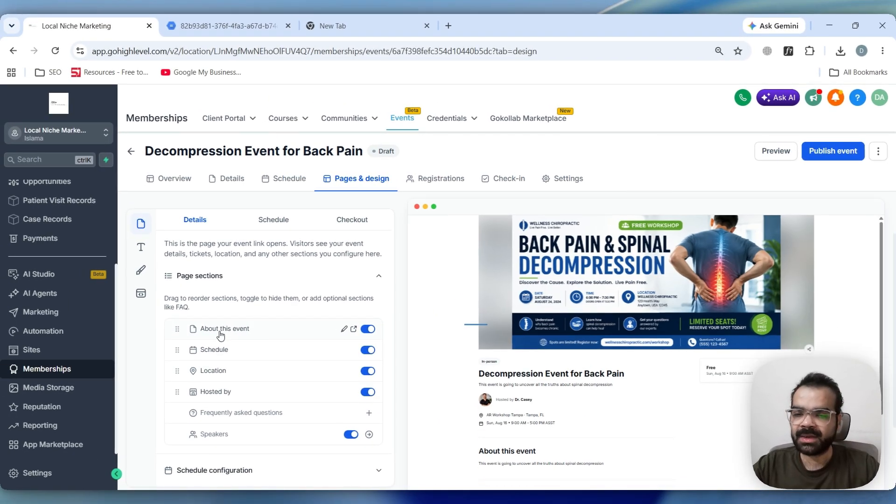
scroll(229, 318, "down", 2)
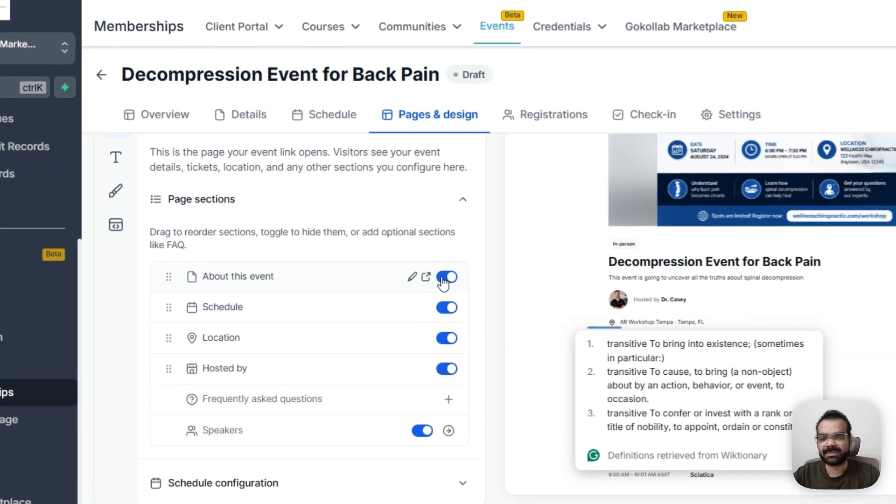
left_click(368, 289)
scroll(426, 285, "up", 3)
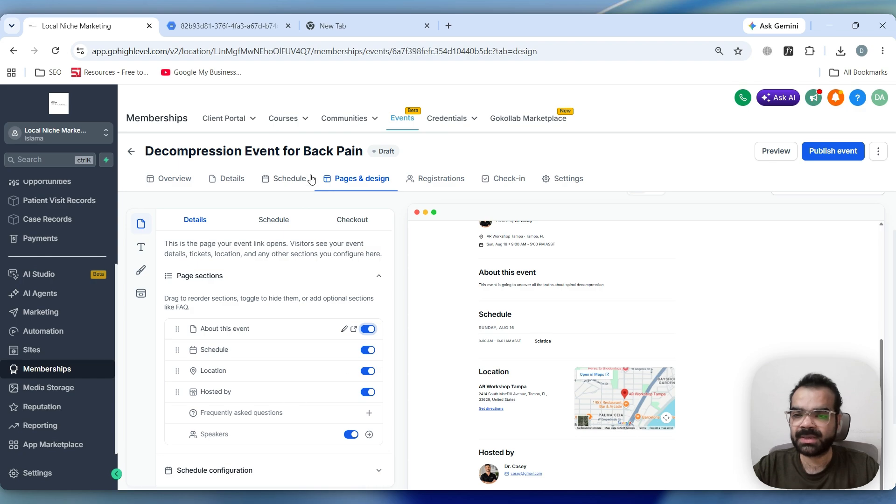
Expand the Schedule configuration section and review its session display options
scroll(275, 393, "down", 2)
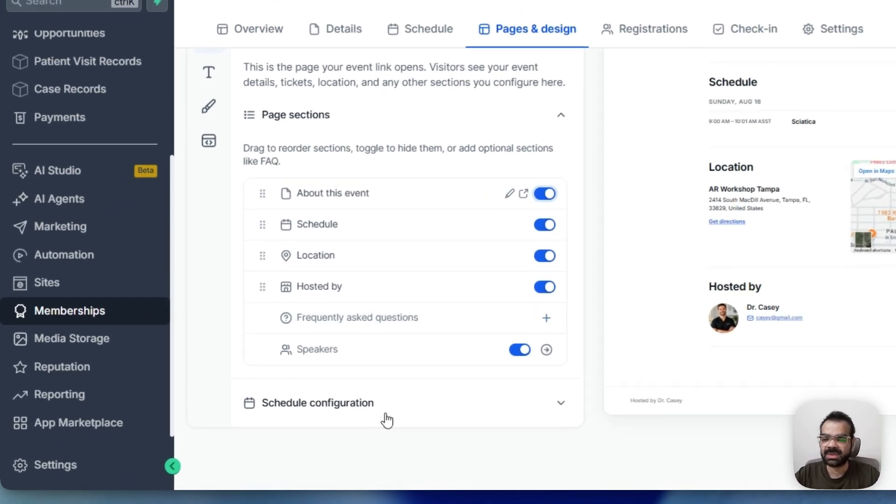
left_click(271, 434)
scroll(361, 284, "down", 1)
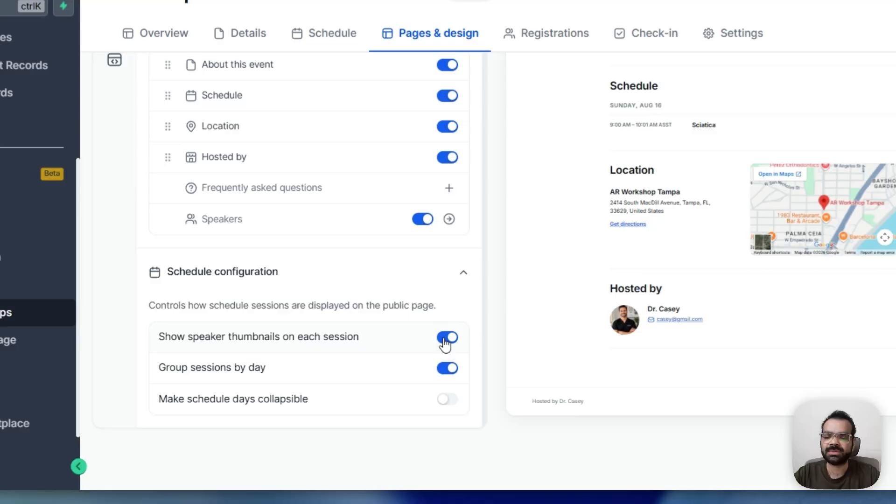
left_click(367, 387)
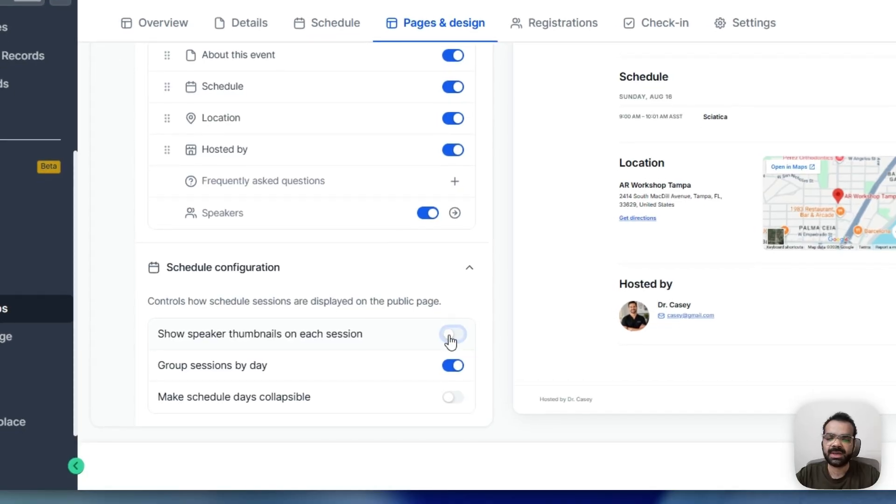
Open the Registrations tab, then the Check-in tab, and review the check-in dashboard
scroll(472, 271, "up", 5)
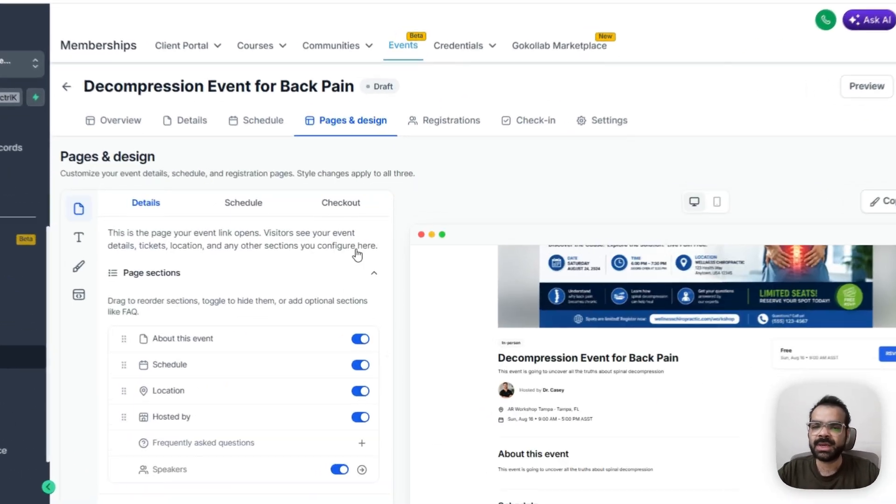
left_click(441, 120)
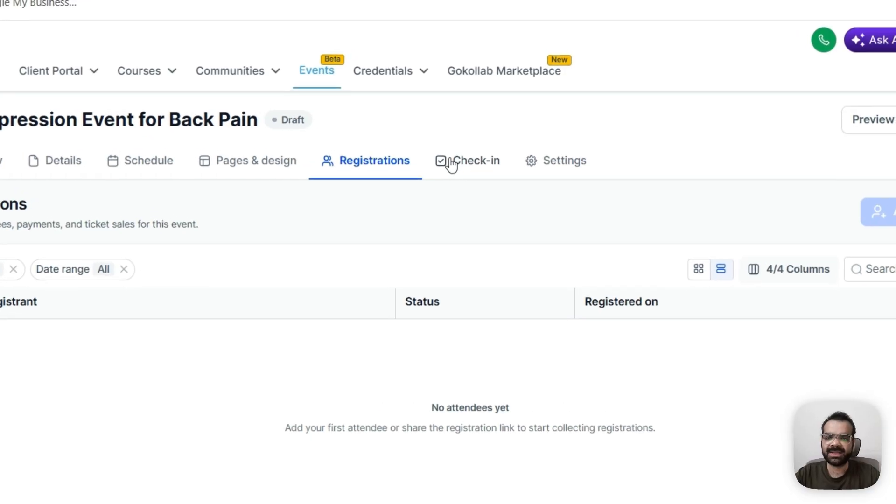
left_click(493, 181)
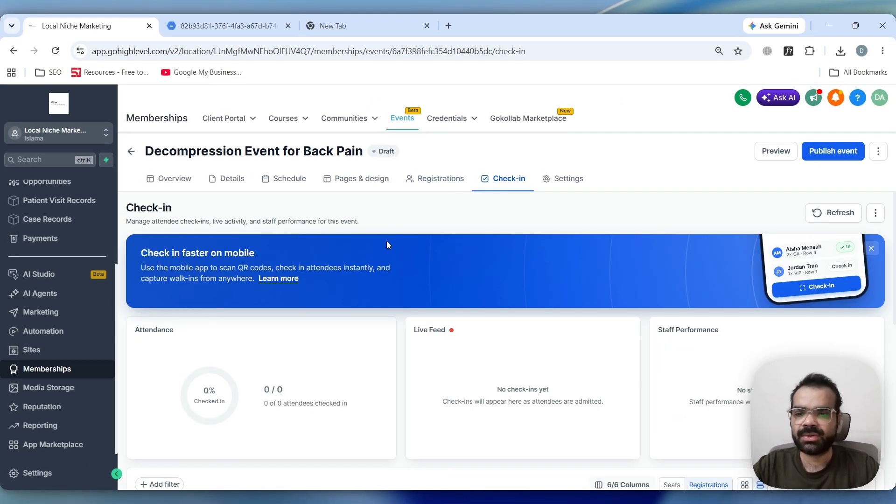
scroll(386, 241, "down", 3)
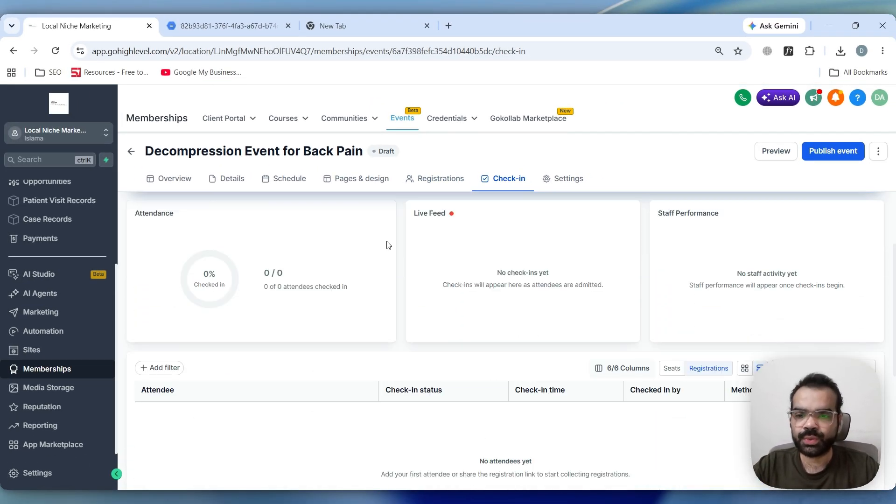
scroll(349, 318, "up", 3)
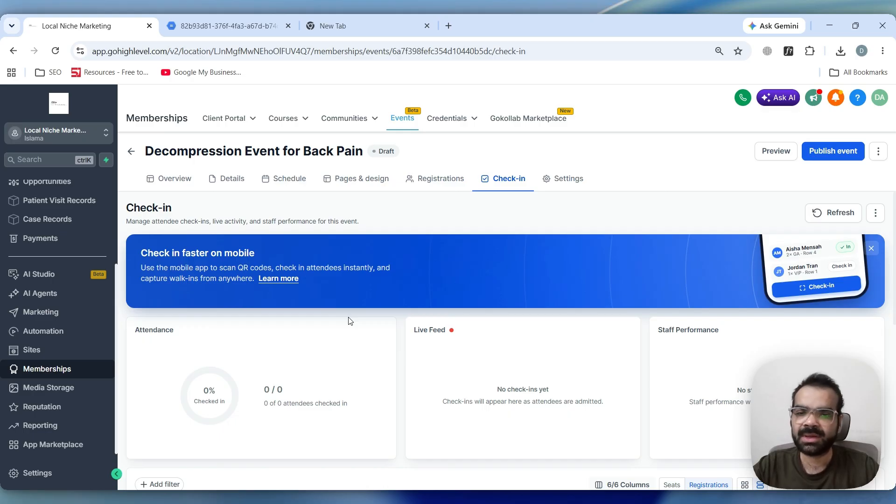
scroll(349, 321, "down", 3)
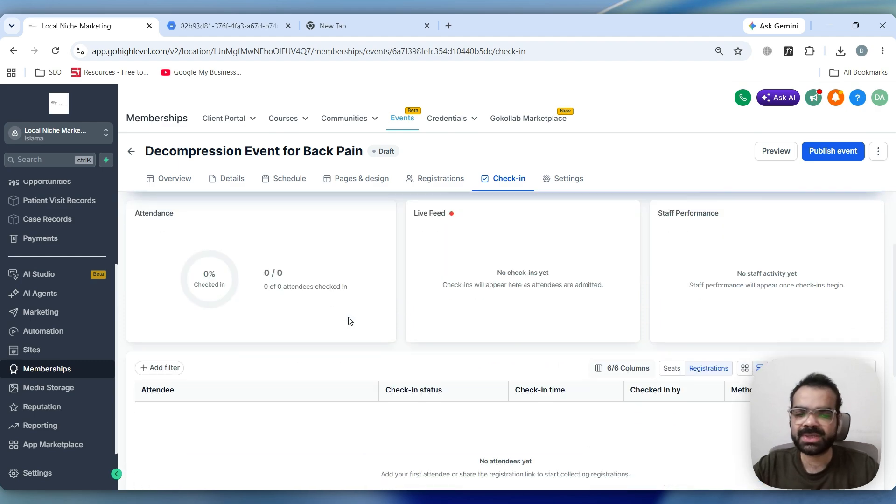
scroll(350, 321, "down", 3)
scroll(351, 322, "up", 6)
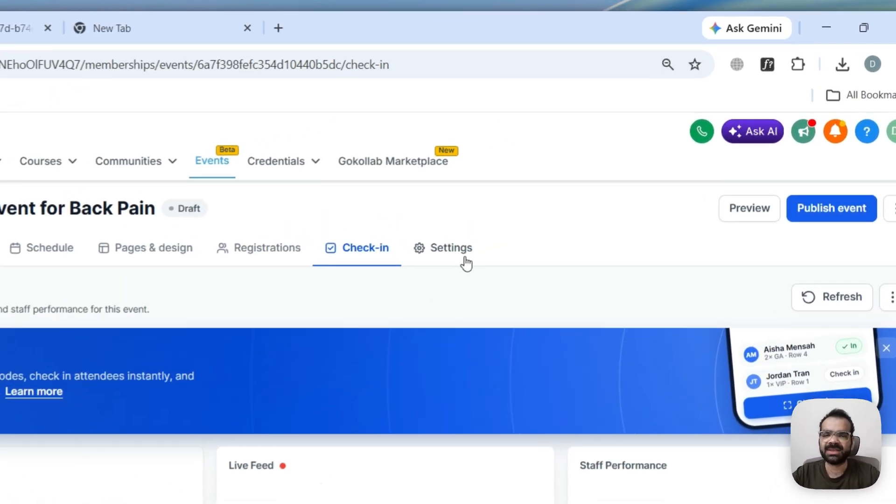
Open the event settings and set the registration capacity to 30
left_click(568, 178)
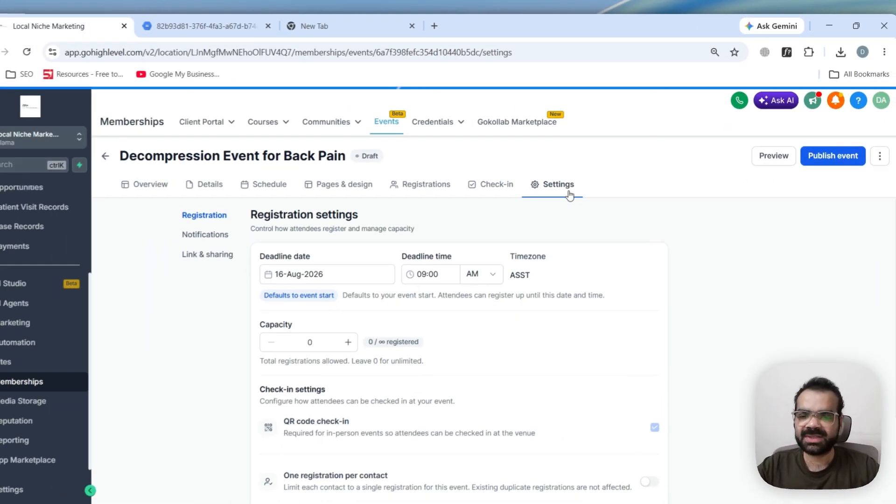
scroll(567, 305, "down", 5)
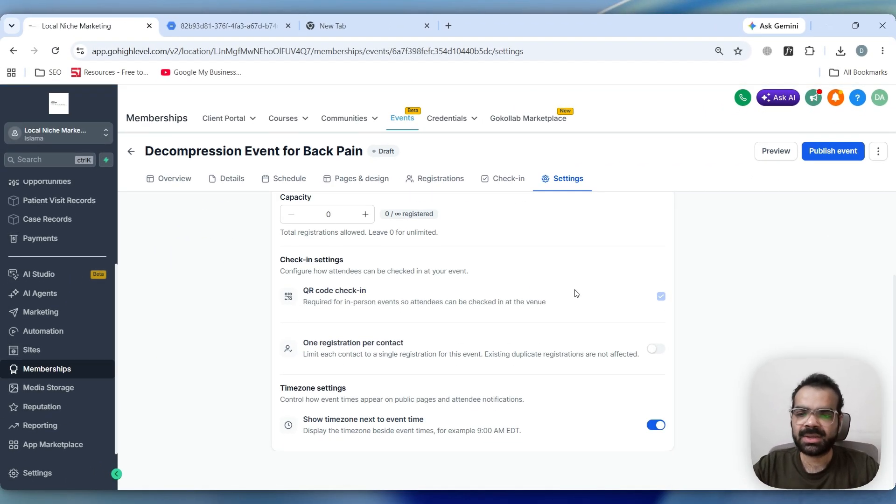
scroll(568, 303, "up", 5)
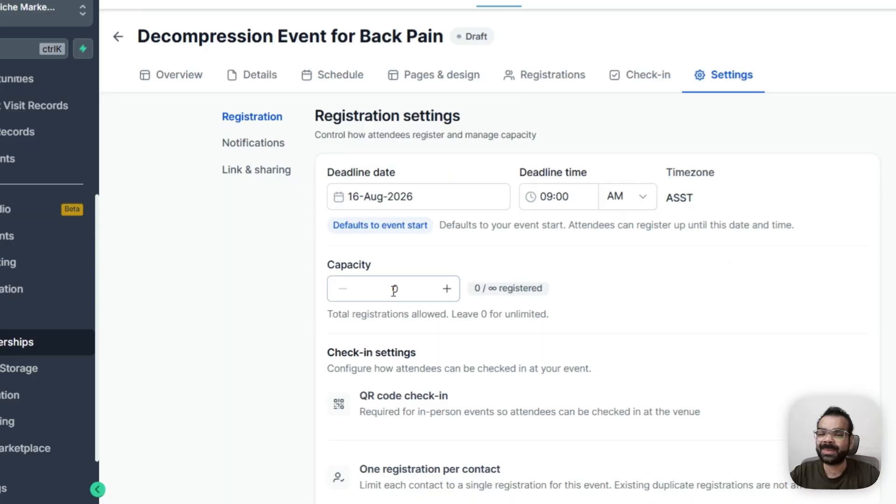
double_click(328, 330)
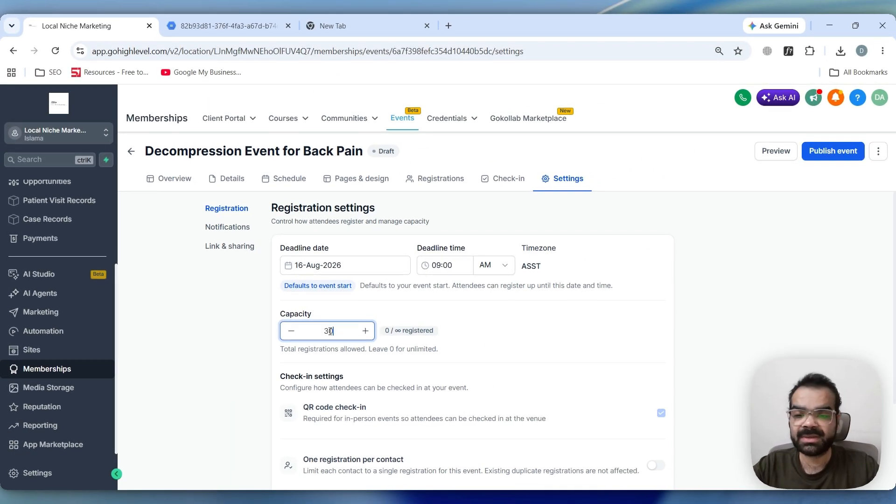
scroll(387, 336, "down", 3)
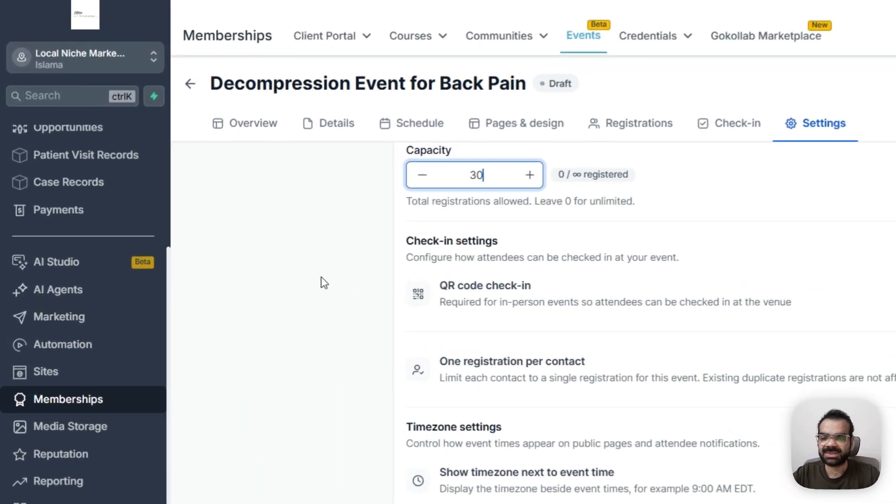
left_click(221, 291)
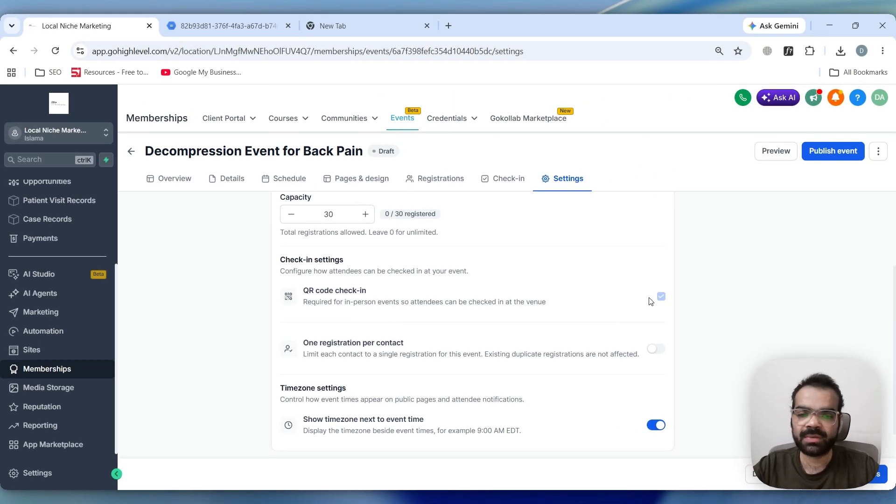
Enable one registration per contact in the check-in settings
scroll(366, 304, "down", 1)
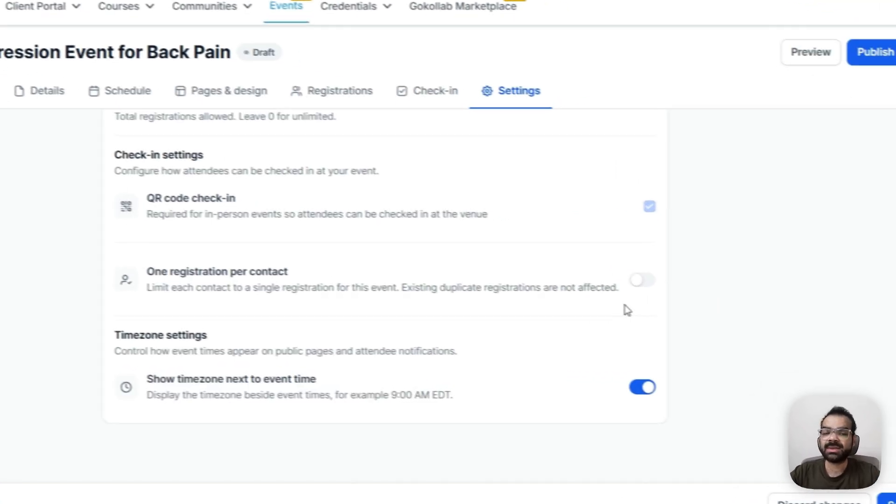
left_click(655, 313)
scroll(721, 357, "up", 3)
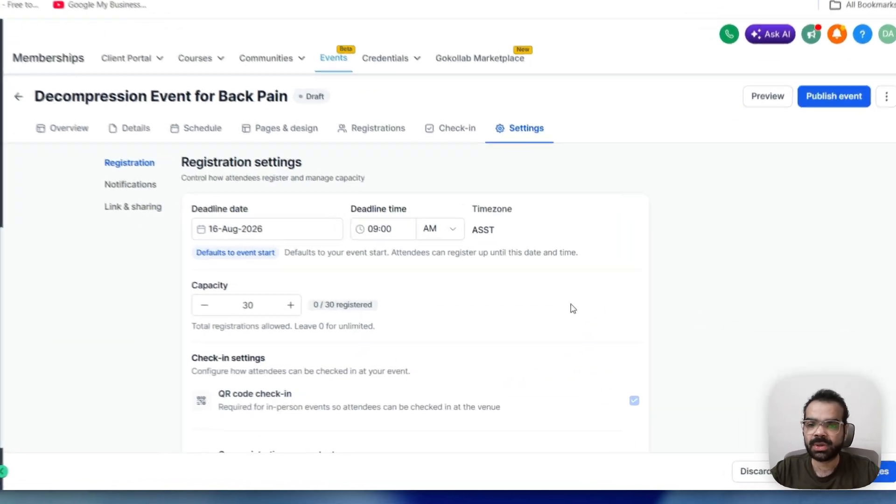
Open the notification settings and review the new registration alert's email template
left_click(133, 186)
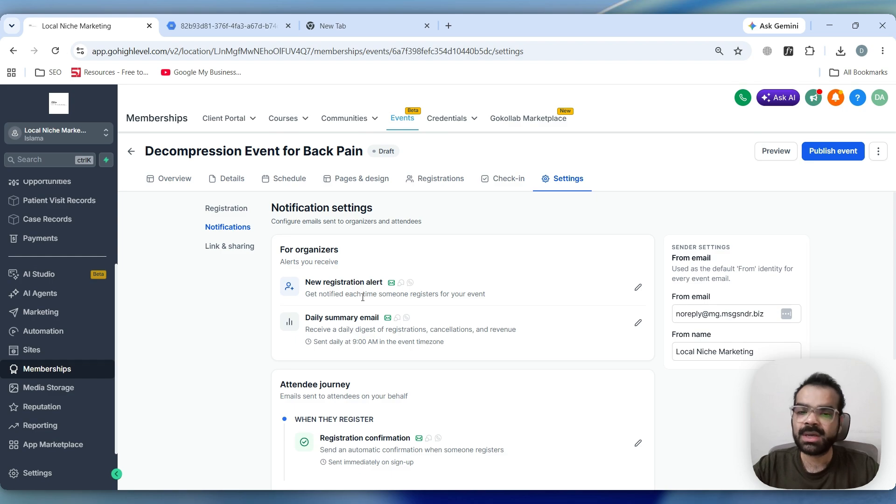
scroll(362, 296, "down", 3)
scroll(420, 298, "up", 3)
left_click(638, 287)
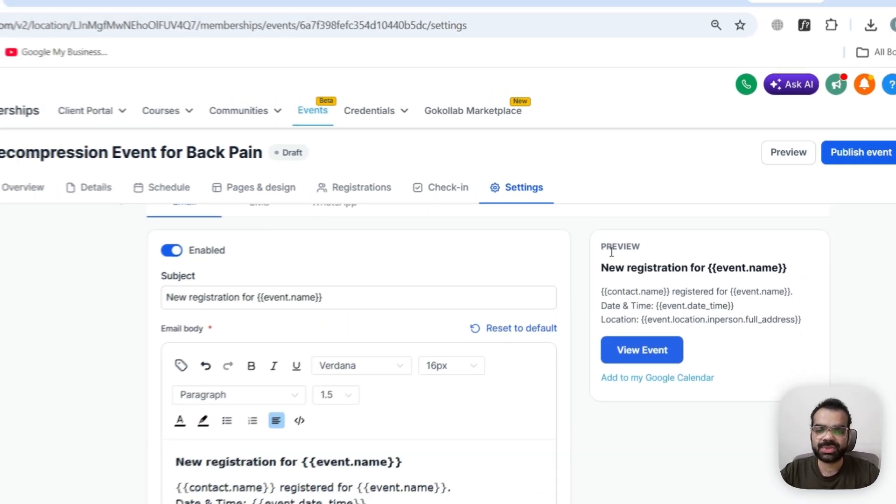
scroll(288, 316, "down", 5)
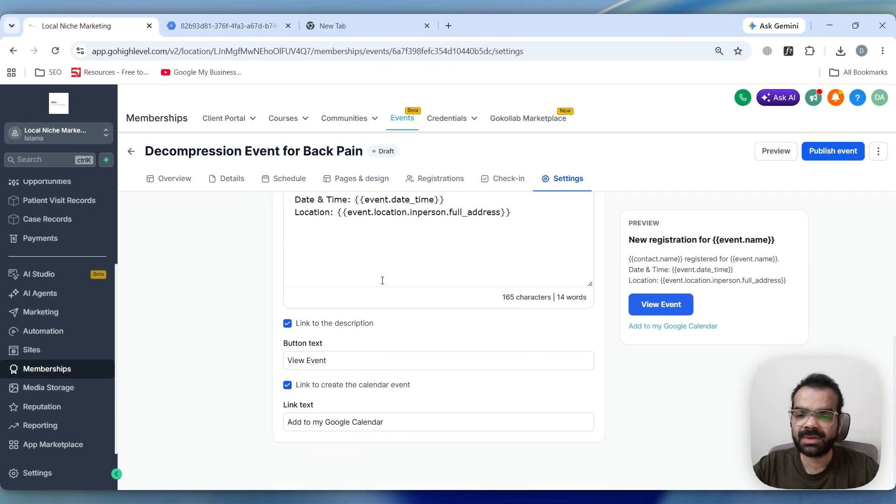
scroll(354, 362, "up", 5)
Try enabling the SMS and WhatsApp channels for the new registration alert
left_click(355, 246)
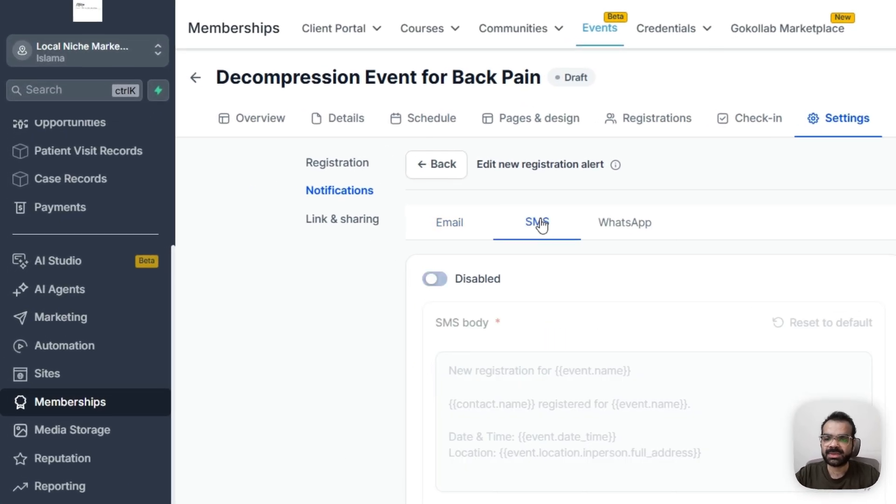
left_click(432, 279)
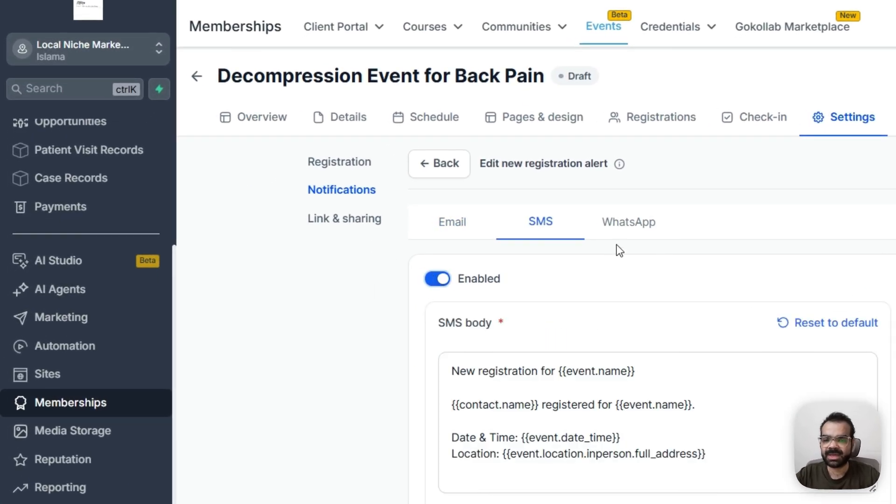
left_click(615, 236)
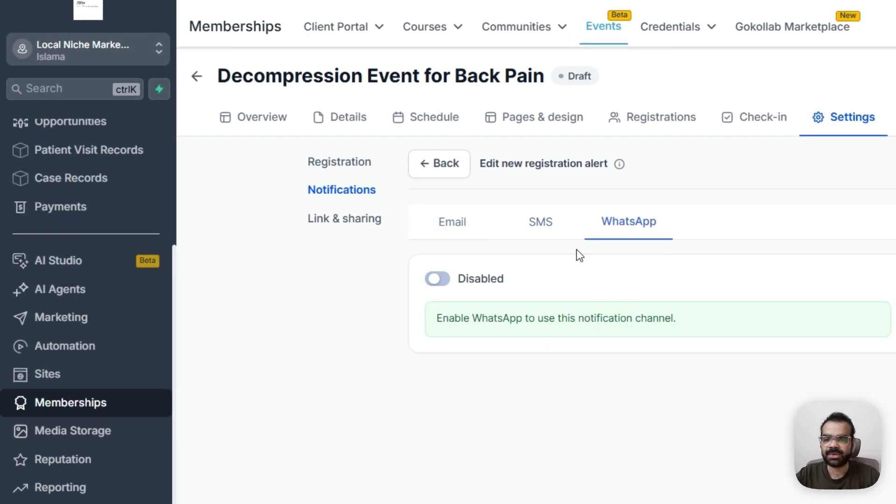
left_click(440, 281)
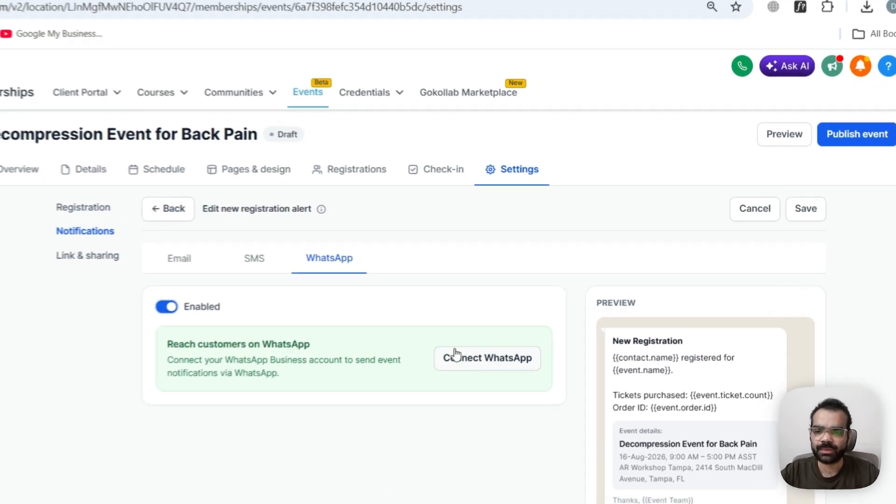
left_click(360, 248)
scroll(392, 333, "down", 1)
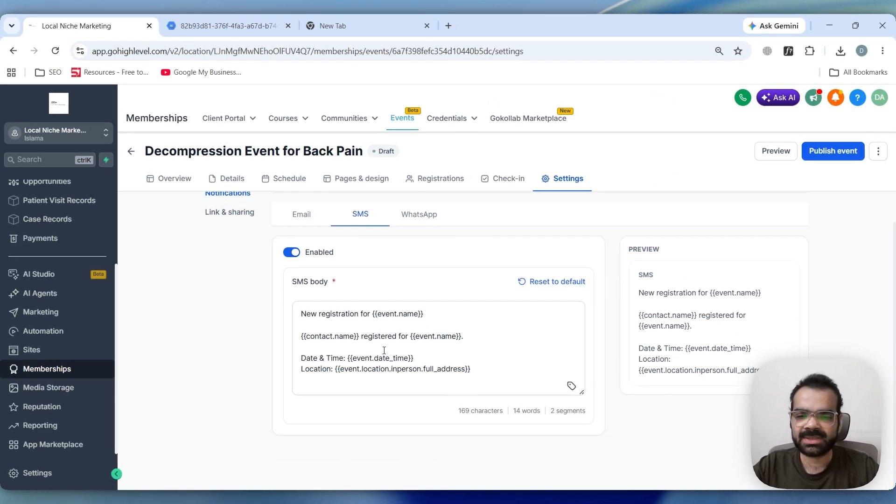
scroll(384, 351, "up", 1)
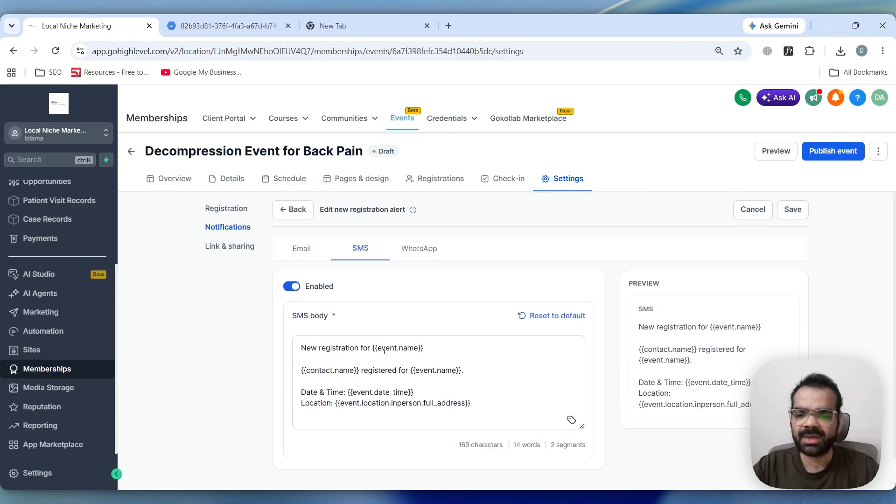
Go back to the notifications list, discarding the unsaved alert changes
left_click(308, 248)
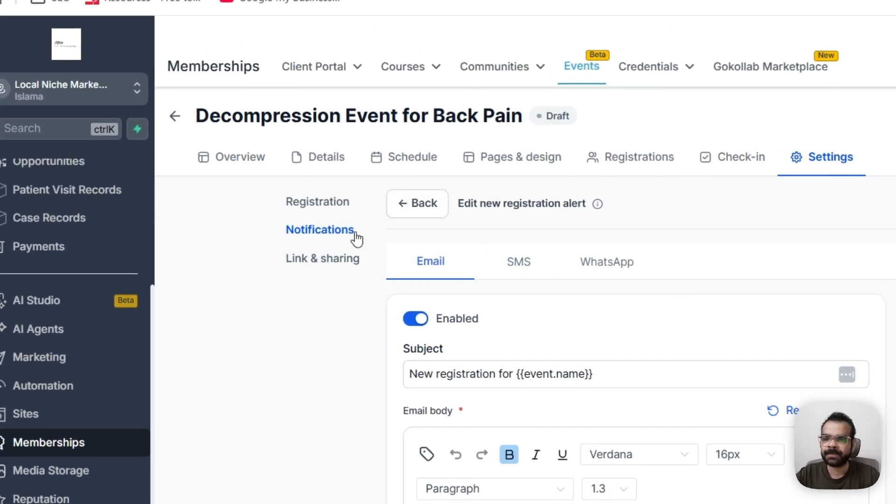
left_click(405, 208)
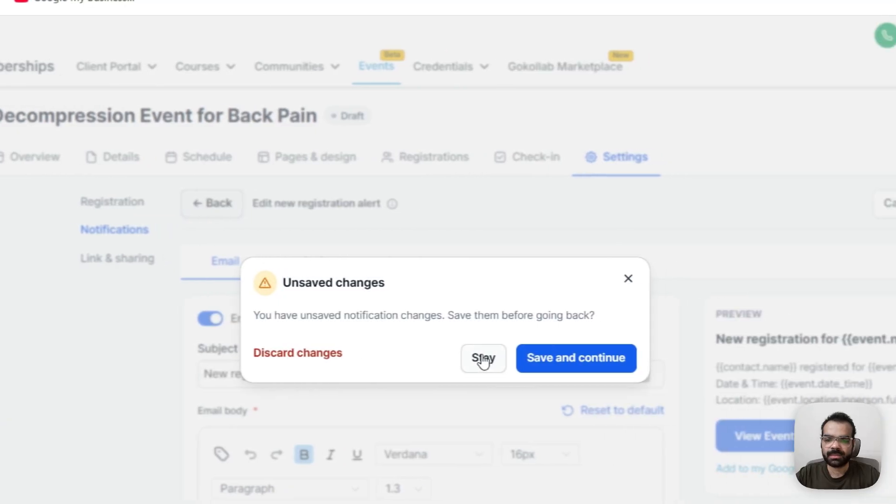
left_click(684, 357)
left_click(285, 203)
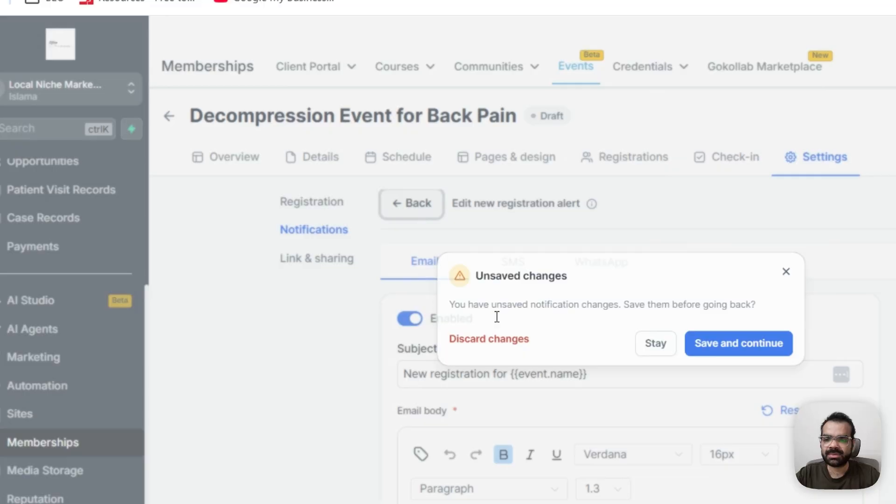
left_click(372, 352)
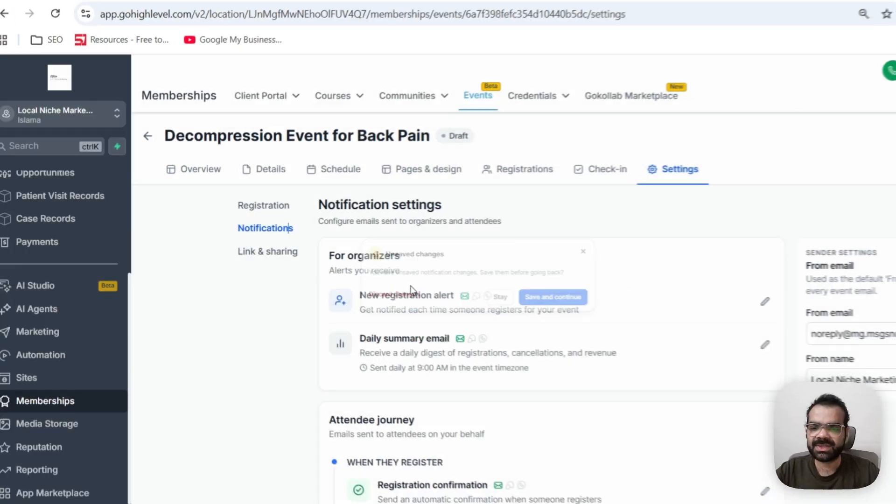
Review the attendee journey notifications and open the registration confirmation editor
scroll(404, 282, "down", 3)
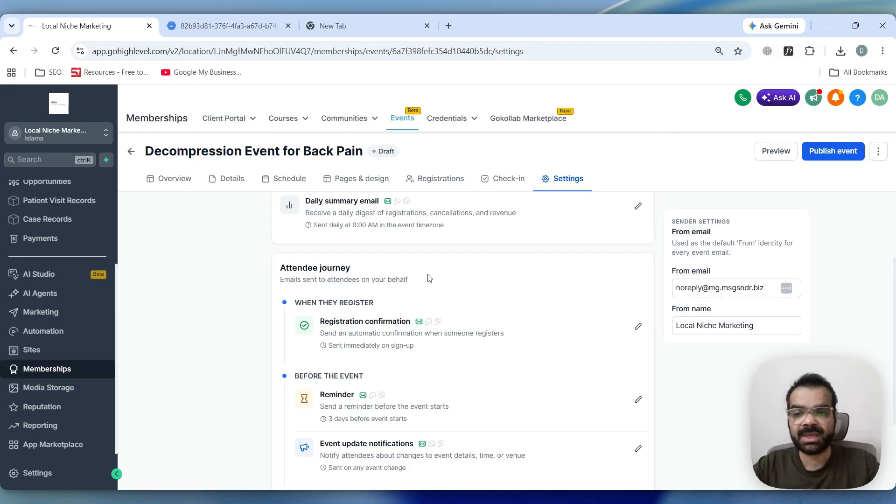
scroll(441, 280, "up", 1)
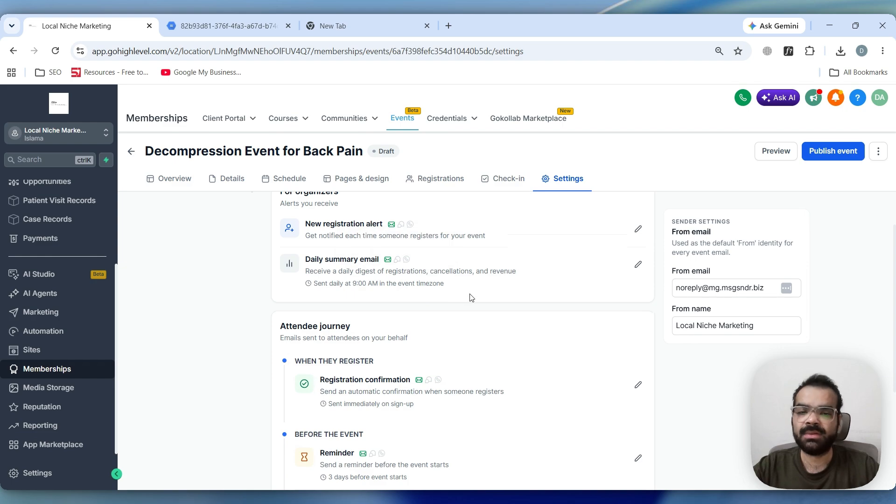
scroll(462, 295, "down", 2)
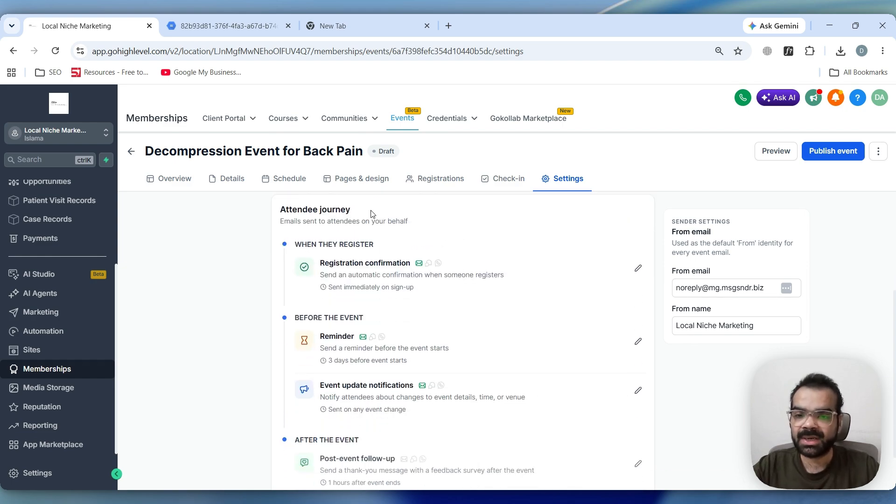
scroll(355, 289, "down", 1)
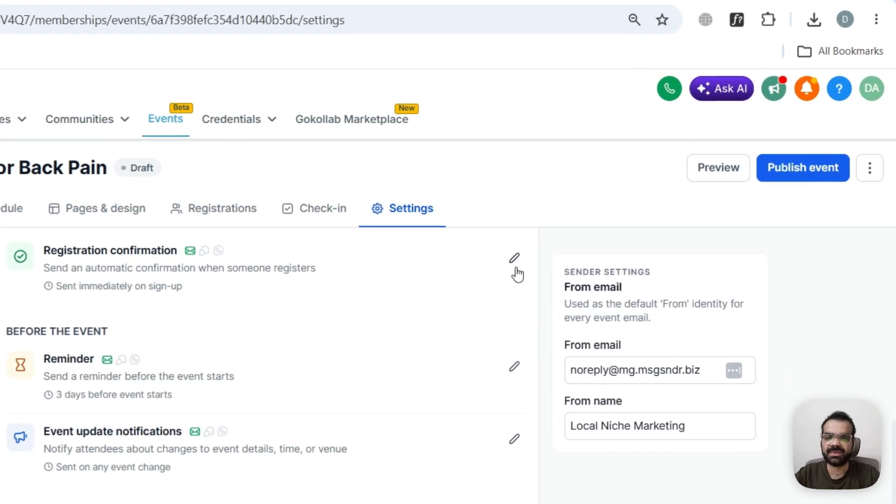
left_click(638, 212)
scroll(393, 380, "up", 5)
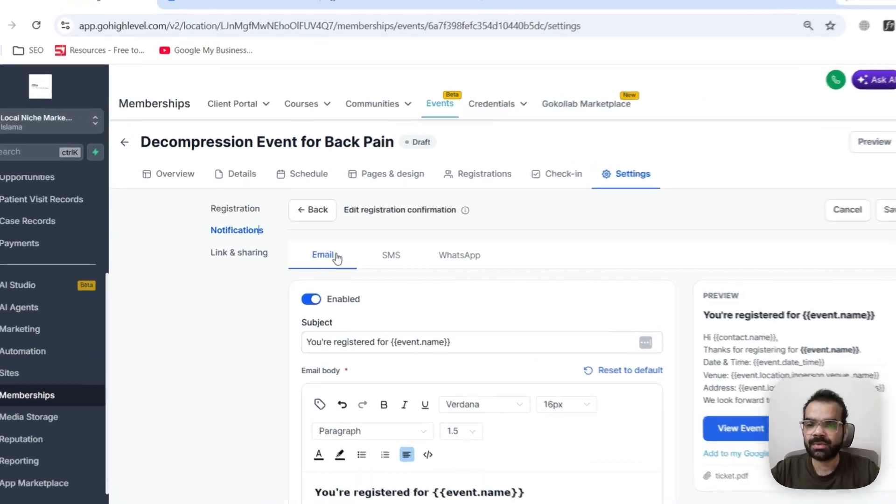
Check the registration confirmation's SMS and WhatsApp channels, then return to the notifications list
left_click(356, 252)
left_click(563, 285)
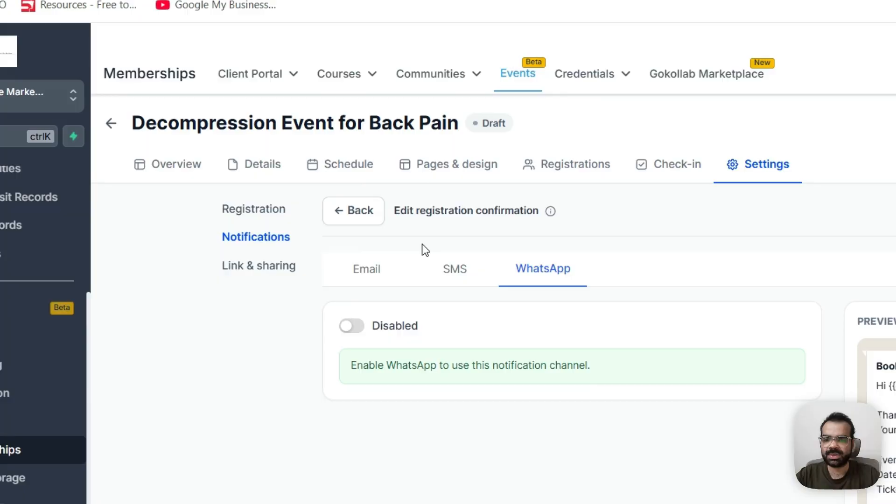
left_click(365, 224)
left_click(462, 366)
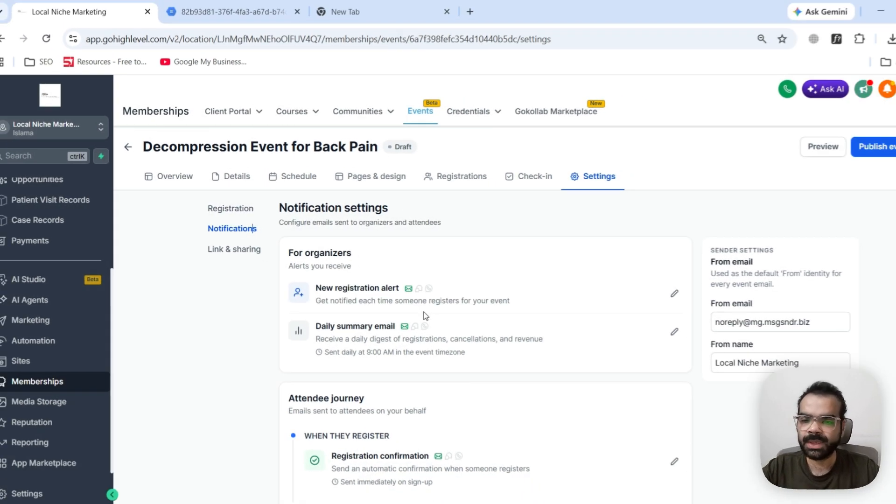
Open the editor for the before-event reminder notification
scroll(406, 304, "down", 5)
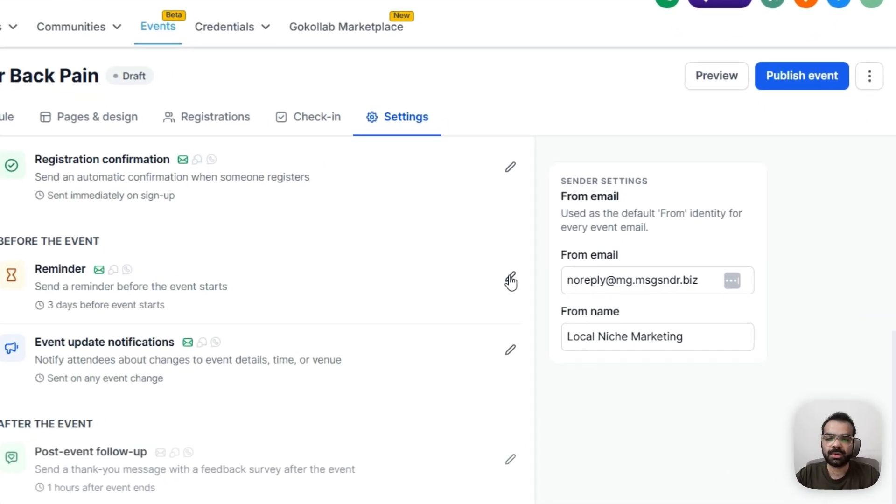
left_click(637, 285)
scroll(415, 335, "up", 5)
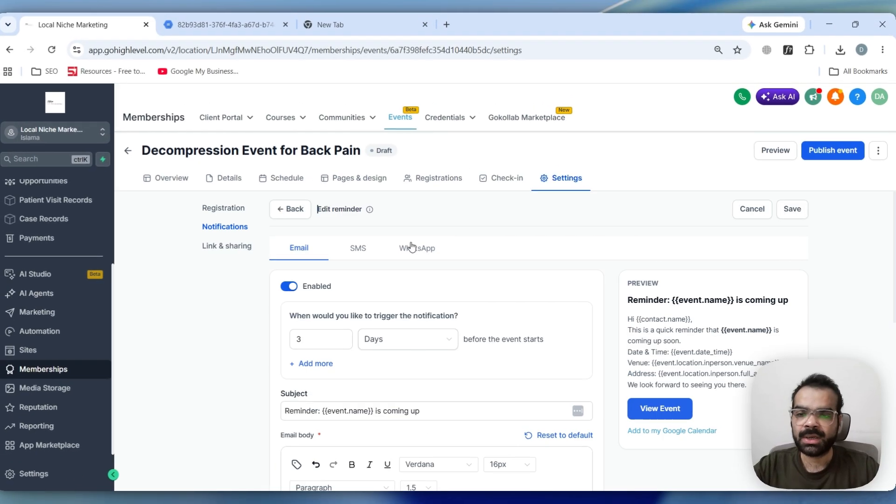
Review the reminder's trigger timing of 3 days before the event and its email body
left_click(328, 342)
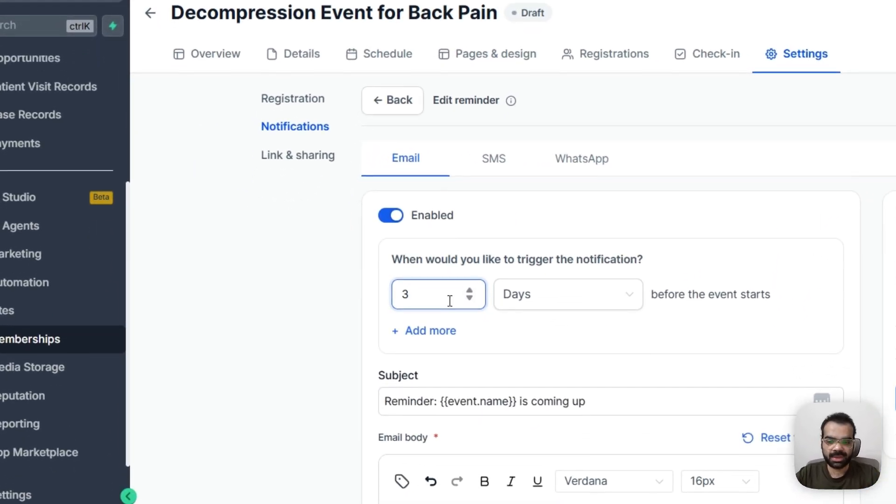
double_click(449, 301)
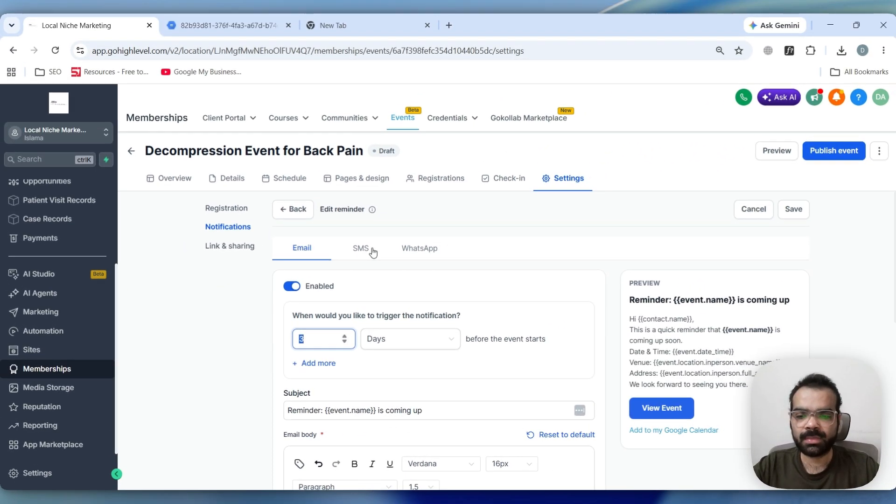
scroll(509, 164, "down", 3)
scroll(375, 252, "down", 3)
left_click(469, 295)
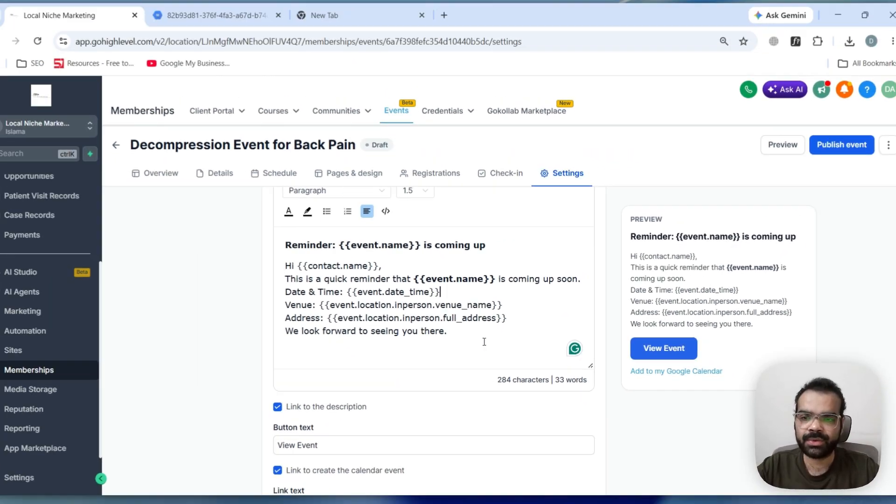
scroll(488, 345, "up", 5)
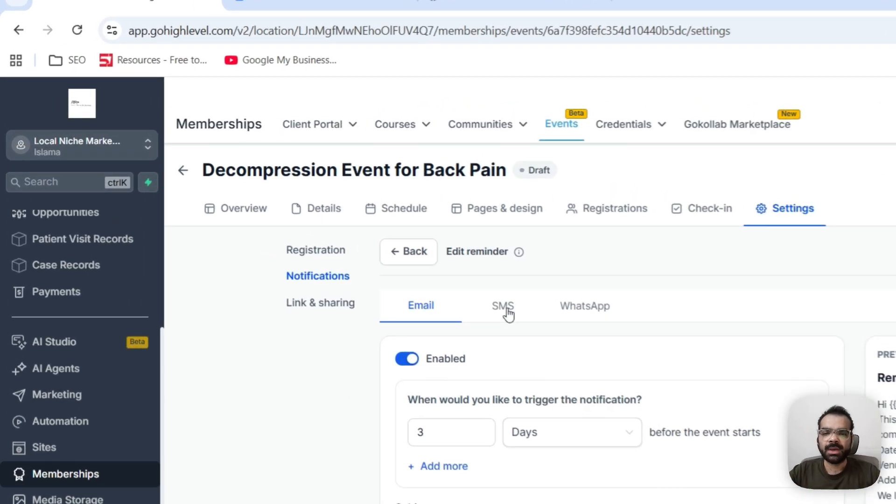
Check the reminder's SMS channel, then go back to the notifications list, discarding changes
left_click(365, 254)
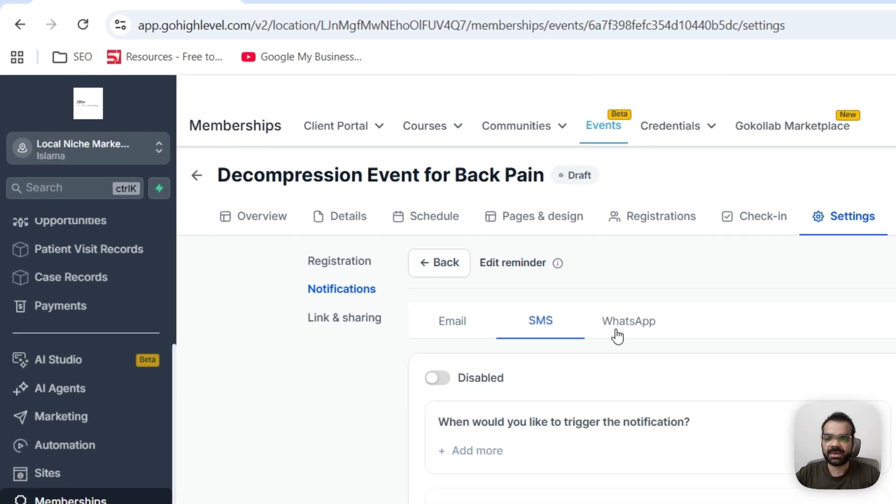
left_click(440, 264)
left_click(507, 414)
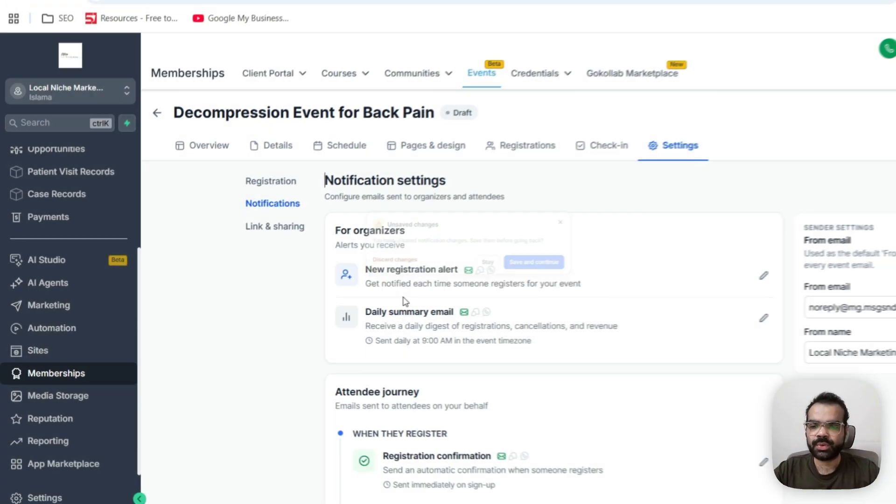
Open and review the post-event follow-up email, then return to the notifications list discarding changes
scroll(524, 395, "down", 4)
scroll(353, 298, "down", 1)
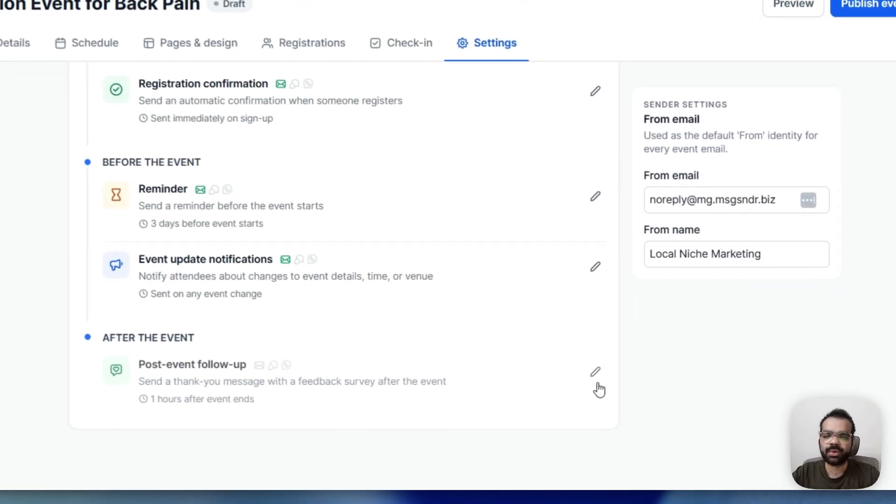
left_click(638, 408)
scroll(448, 321, "down", 1)
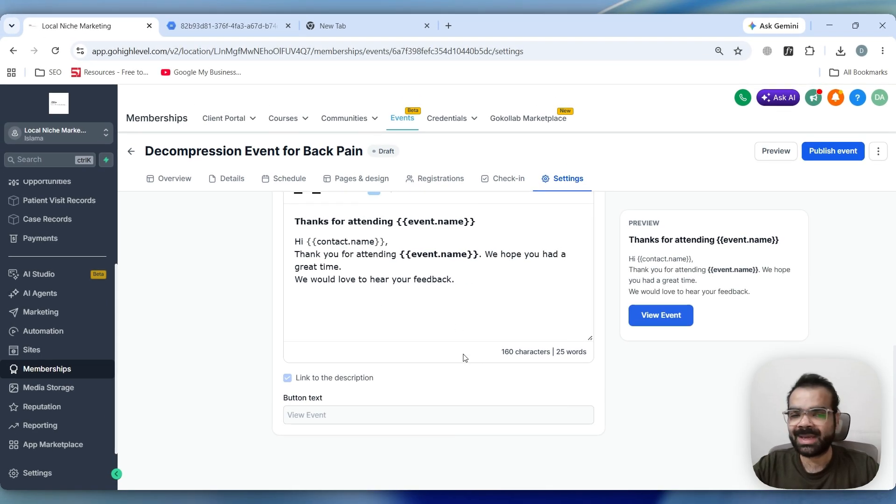
scroll(465, 358, "up", 5)
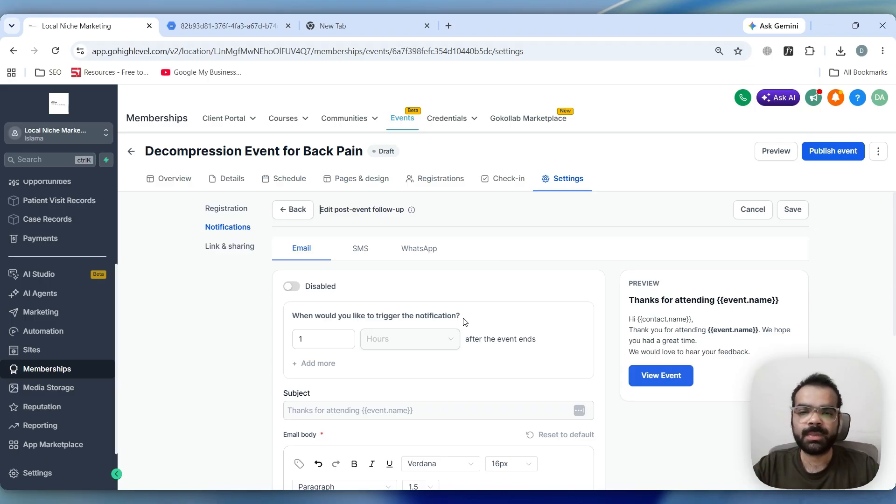
left_click(292, 209)
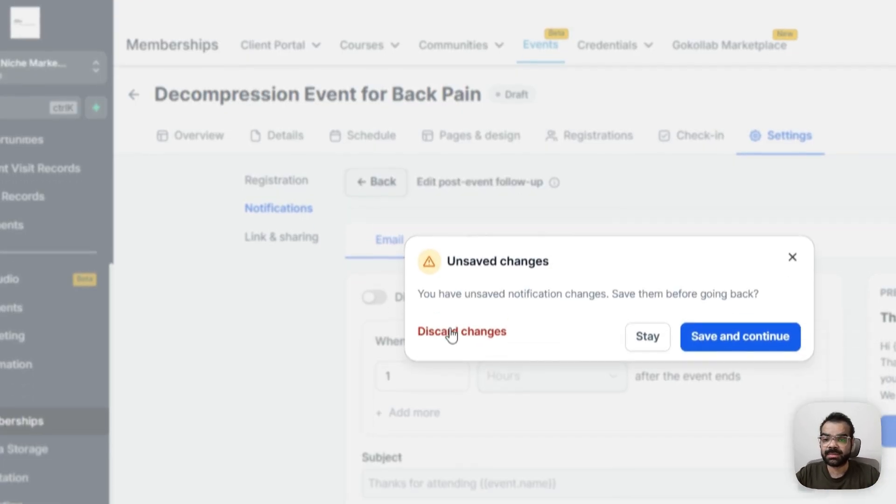
left_click(451, 332)
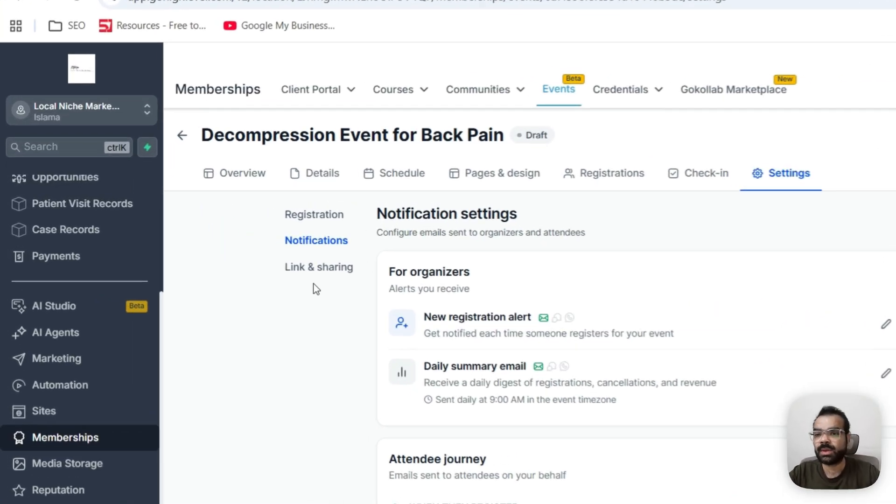
Open the Link & sharing settings and review the URL slug, favicon upload and embed code
left_click(230, 248)
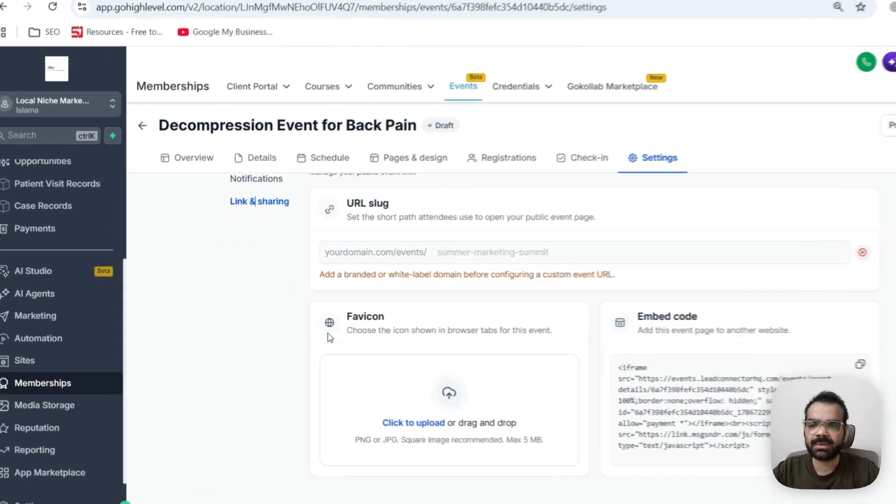
scroll(368, 294, "up", 1)
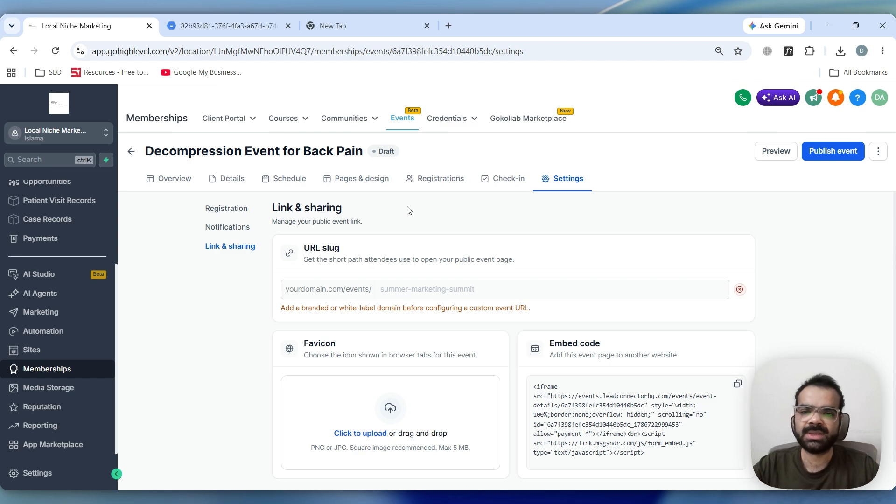
scroll(379, 322, "down", 1)
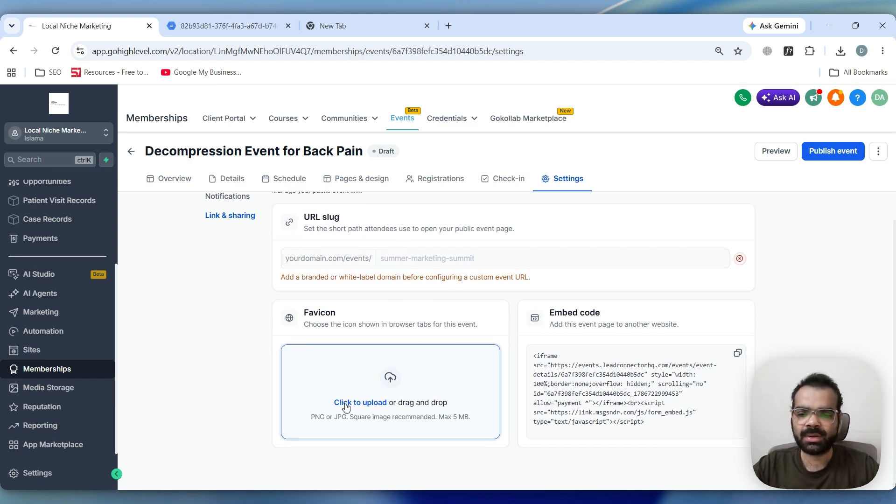
scroll(346, 407, "up", 1)
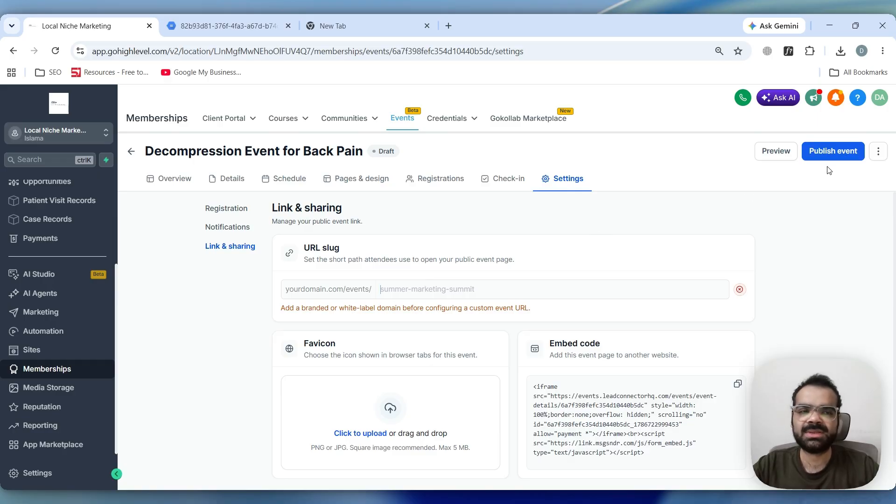
scroll(232, 343, "down", 1)
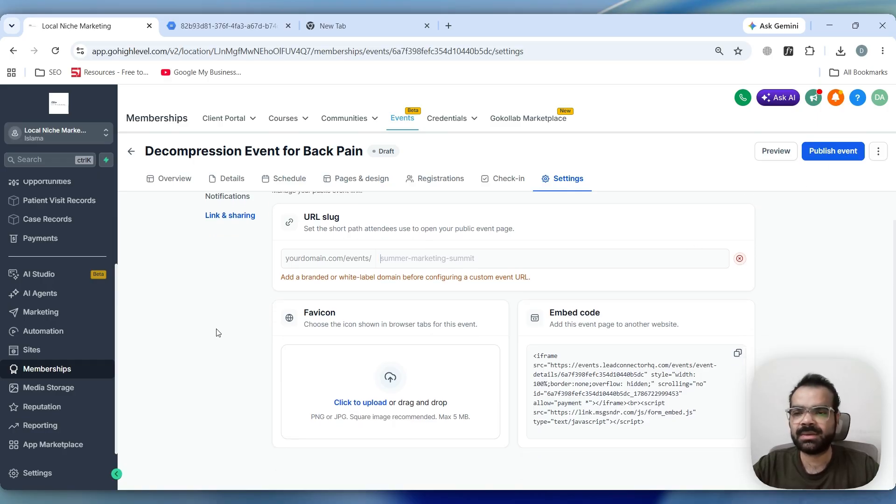
scroll(215, 327, "up", 1)
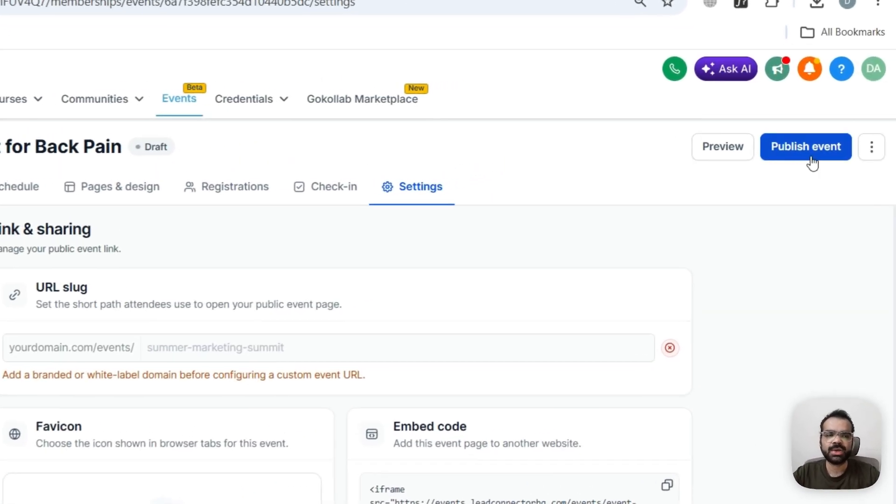
Publish the event and open its public event page
left_click(834, 153)
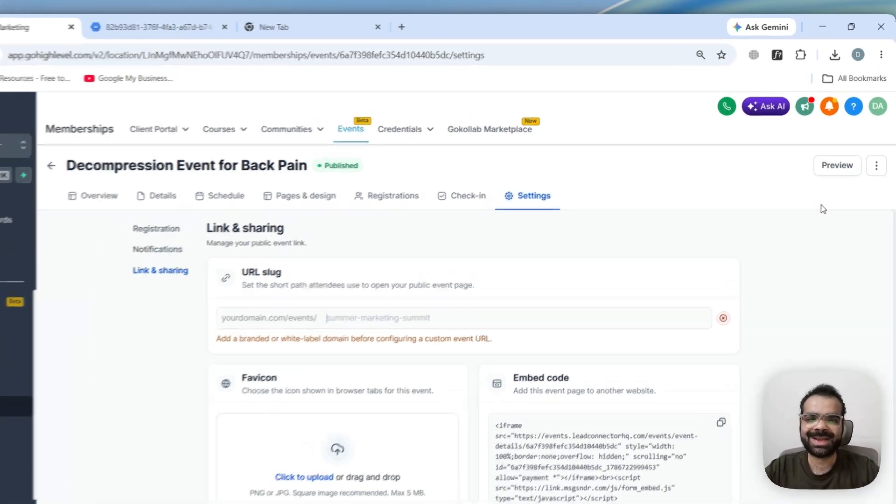
left_click(827, 224)
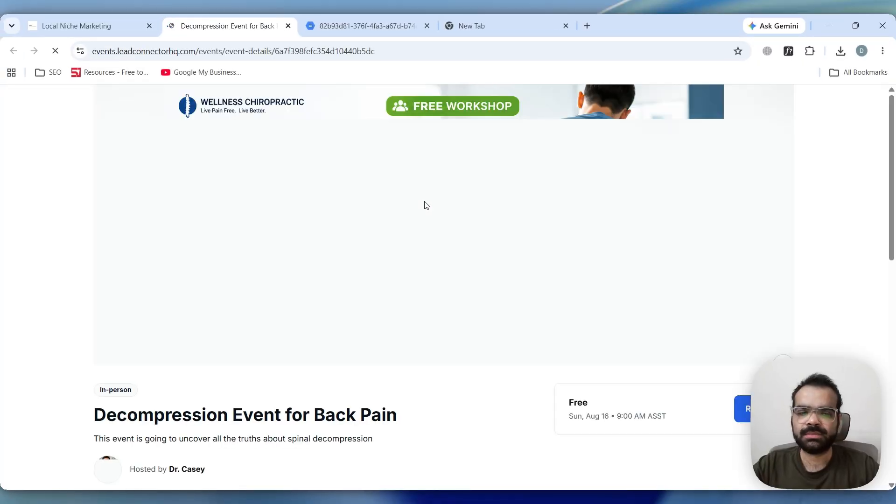
scroll(420, 210, "down", 10)
scroll(327, 341, "up", 6)
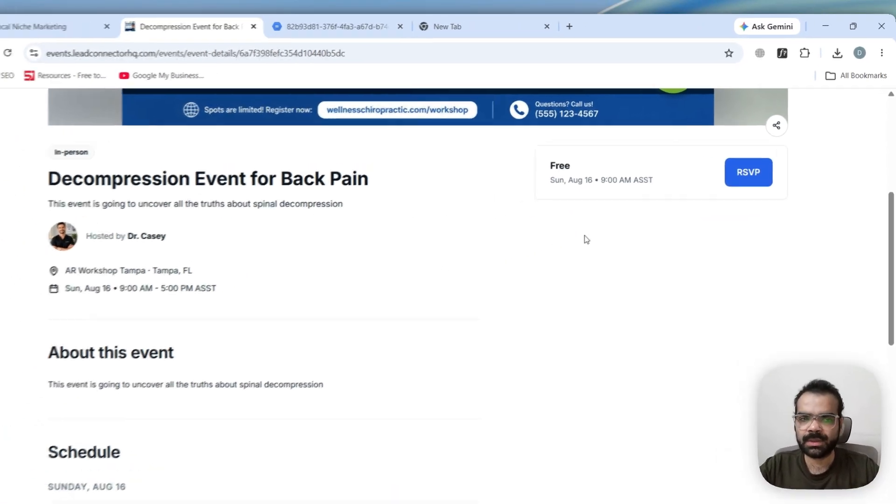
RSVP on the public page, filling in first name, last name and e-mail, accepting the consent box, and register
left_click(748, 172)
left_click(102, 222)
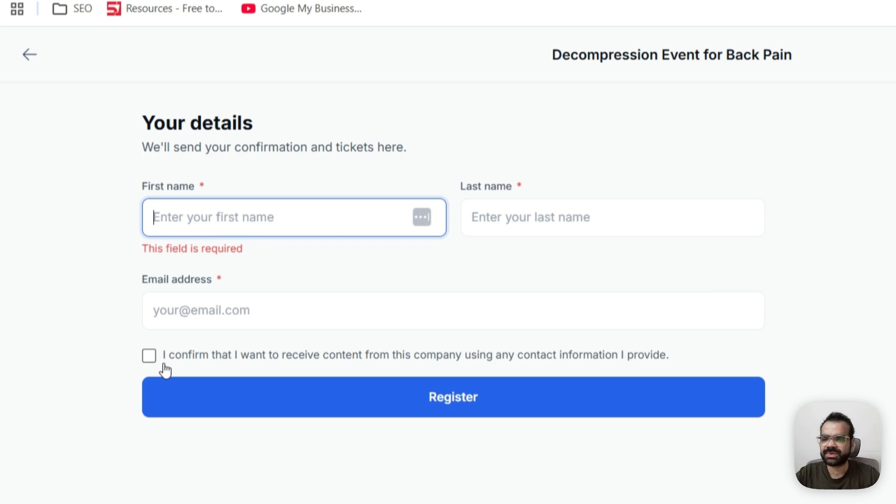
left_click(148, 449)
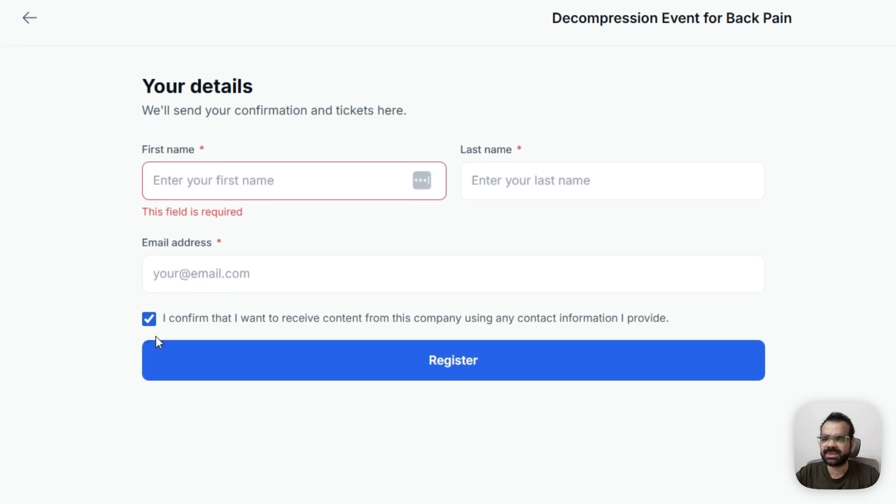
left_click(157, 343)
left_click(198, 186)
left_click(288, 234)
left_click(202, 348)
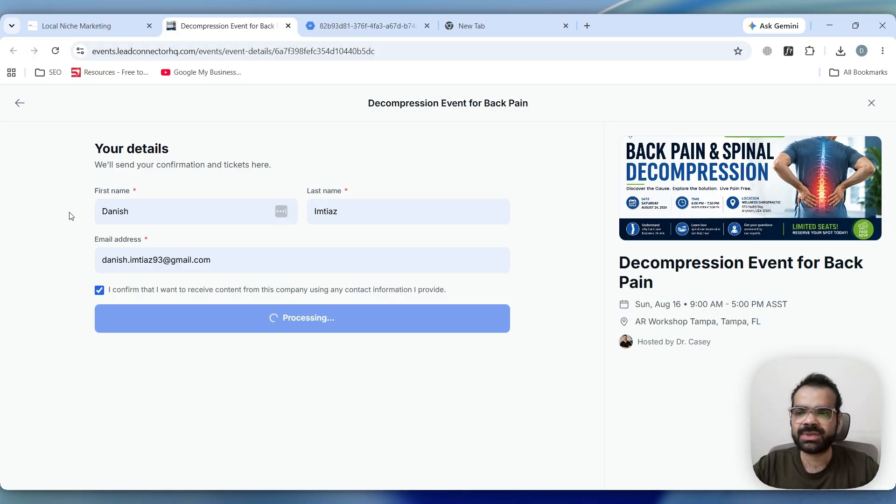
Download the registration QR code and open the ticket PDF to review it
scroll(199, 193, "down", 2)
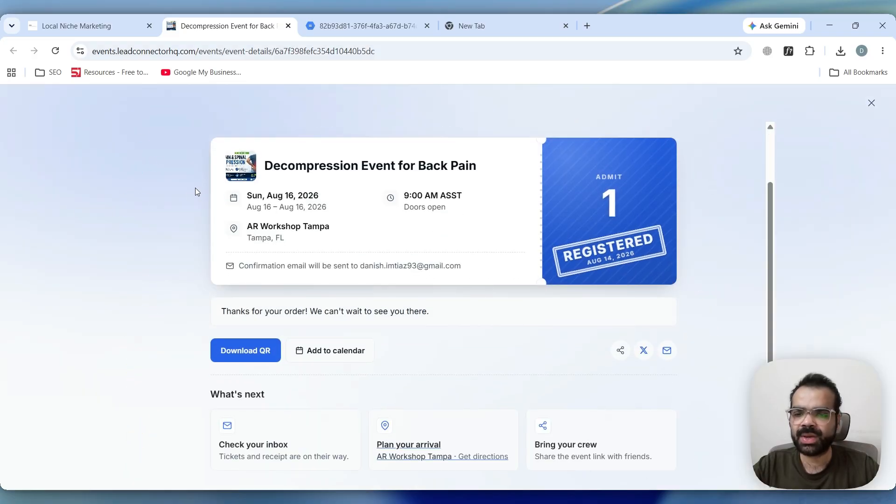
left_click(219, 354)
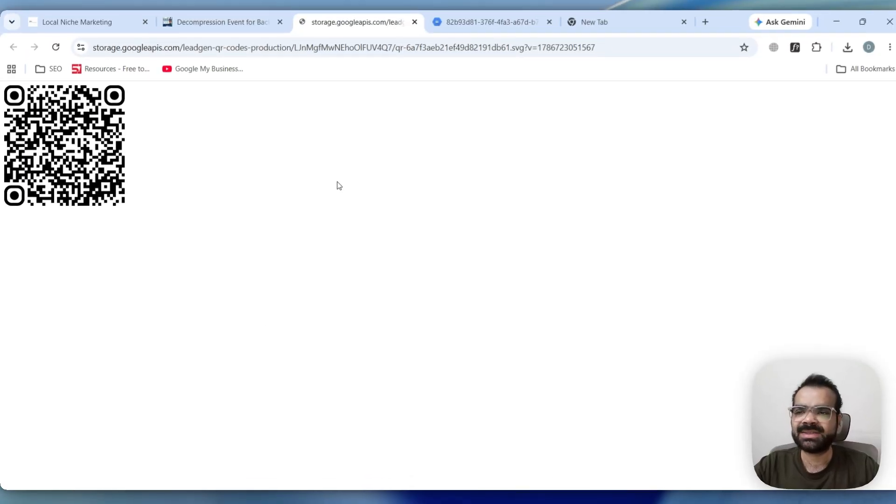
left_click(220, 22)
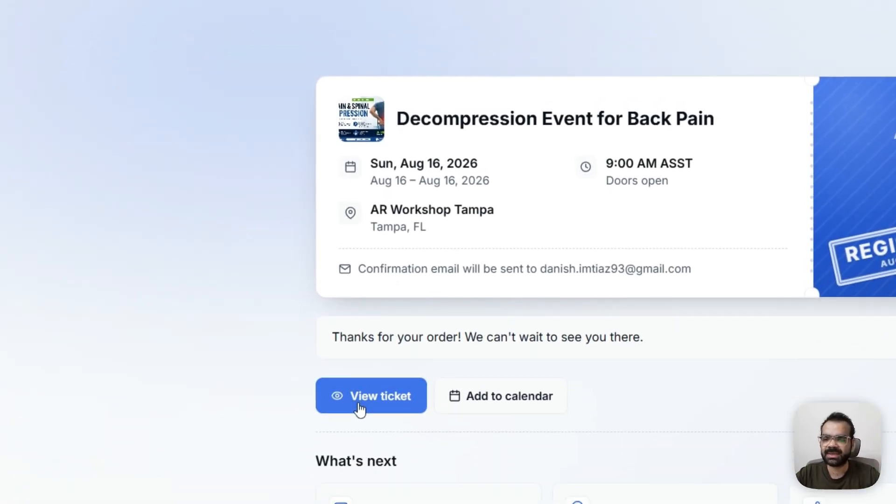
left_click(360, 406)
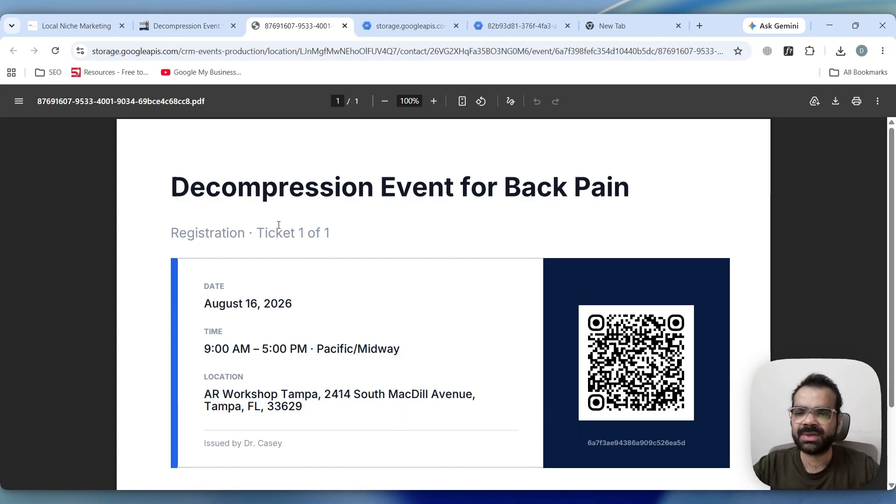
scroll(280, 233, "down", 2)
scroll(376, 384, "up", 2)
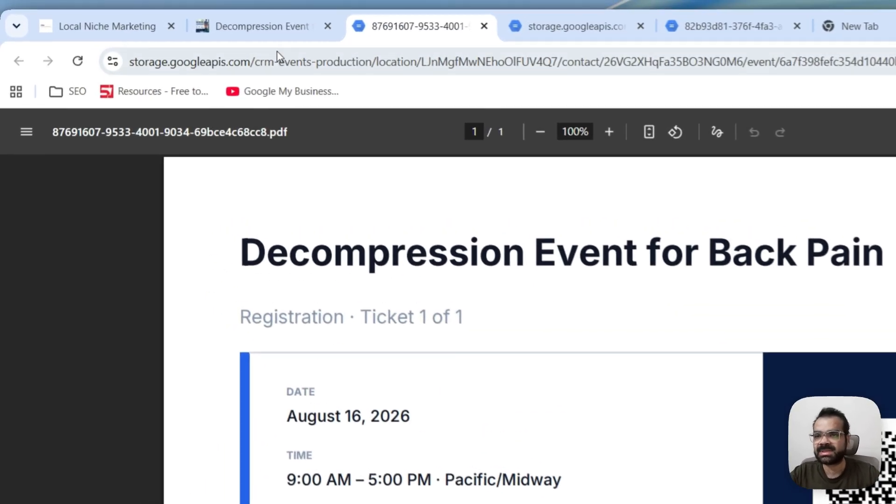
Close the registration confirmation and switch back to the event admin tab
left_click(187, 26)
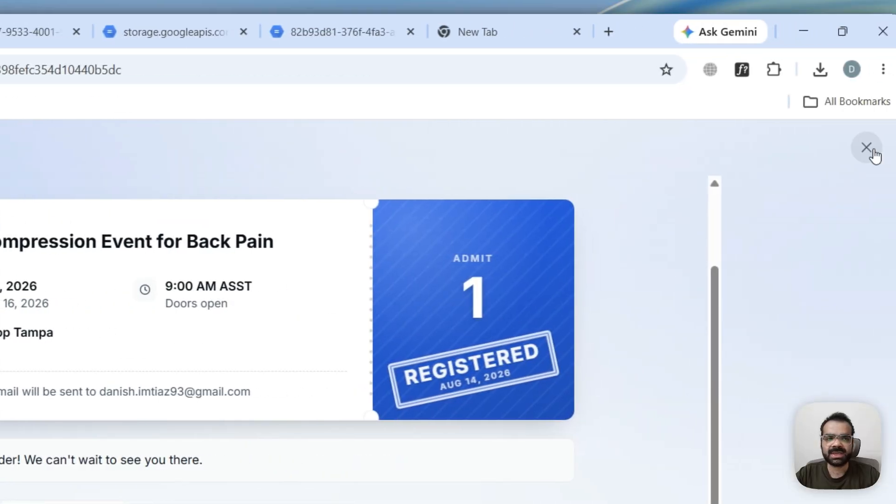
left_click(869, 148)
left_click(52, 22)
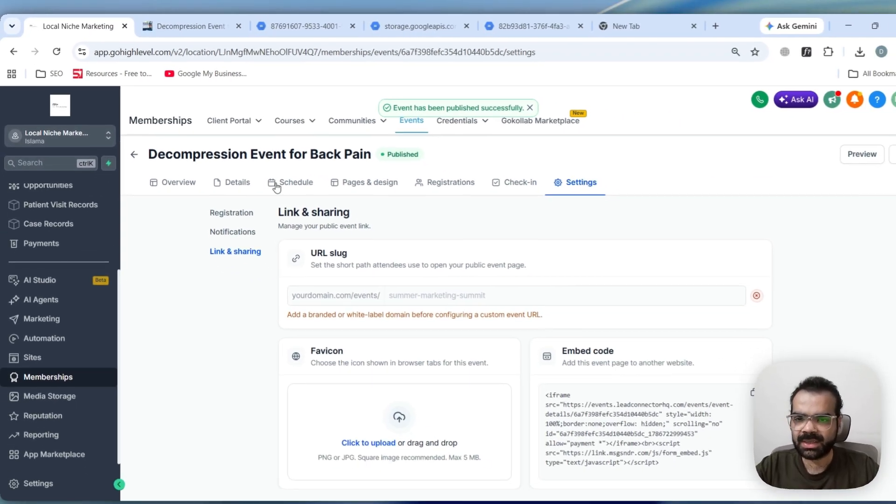
Browse the Schedule tab and the Pages & design details and schedule pages
left_click(277, 184)
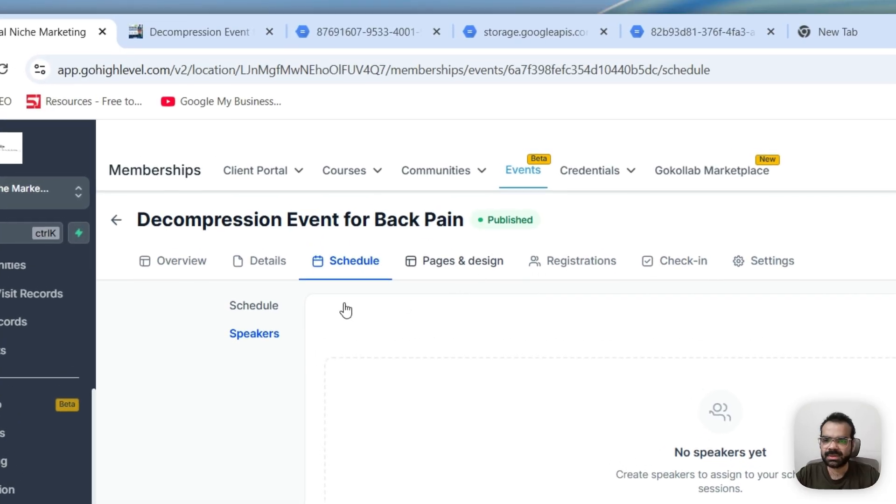
left_click(431, 264)
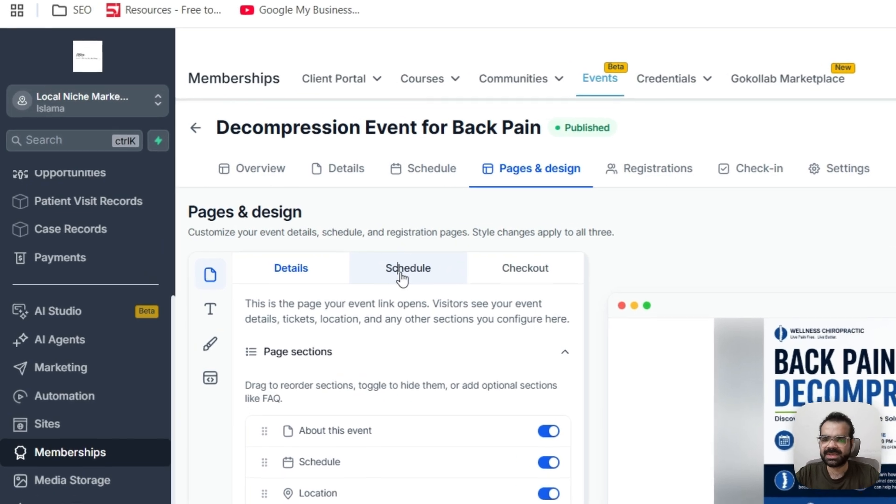
left_click(274, 245)
scroll(271, 252, "down", 1)
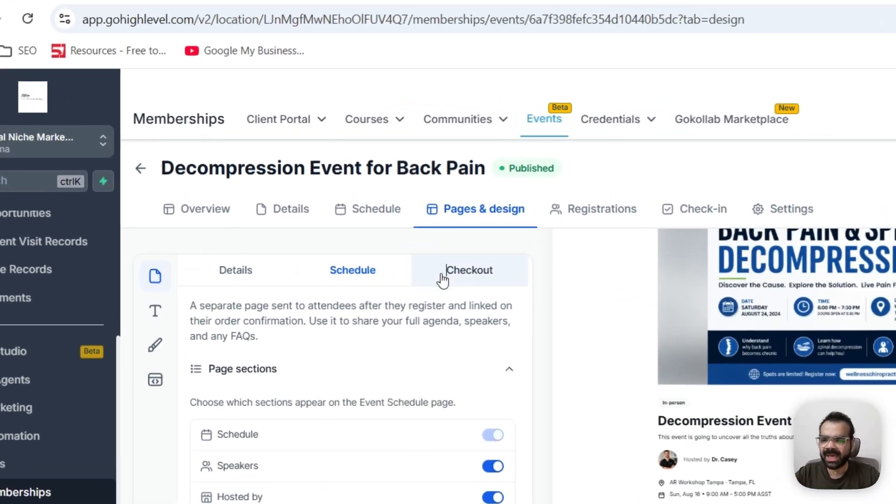
Add the Primary Pain Location custom field to the checkout form
left_click(338, 227)
left_click(326, 447)
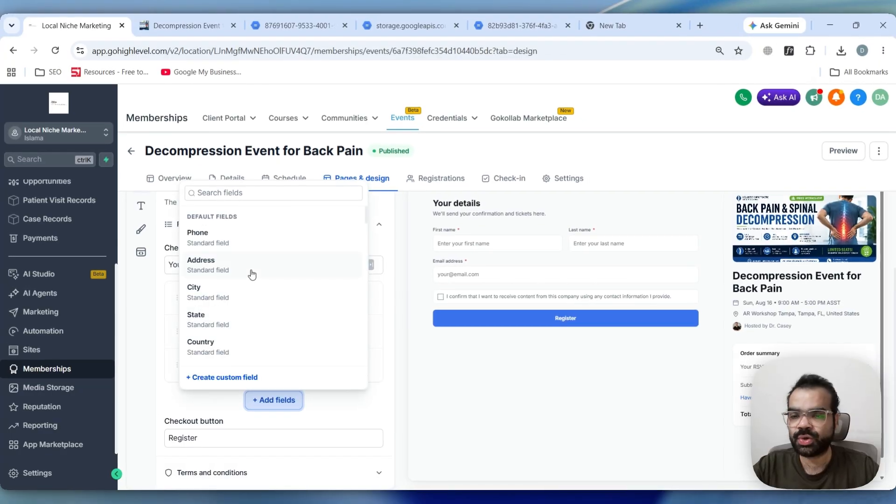
scroll(252, 274, "down", 3)
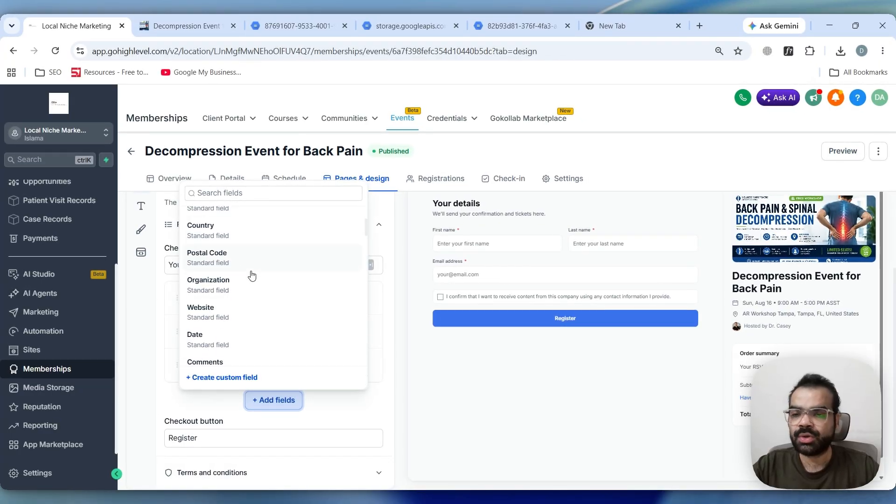
scroll(252, 276, "down", 2)
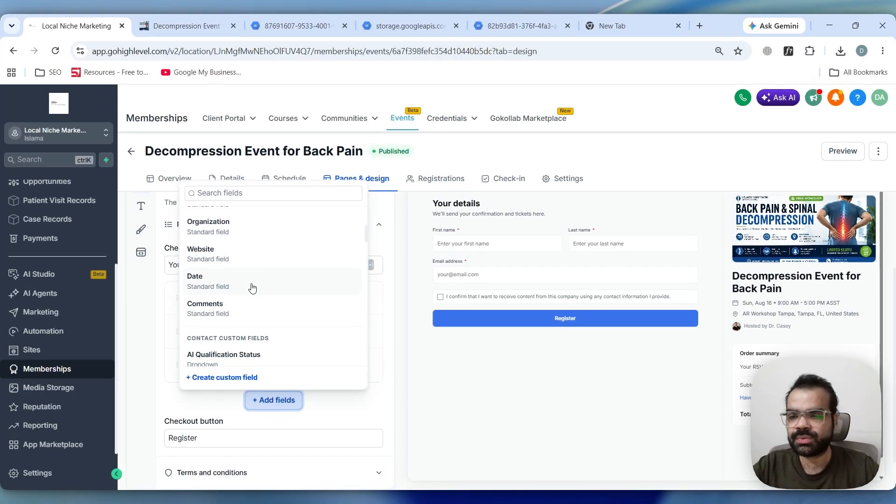
scroll(252, 288, "down", 3)
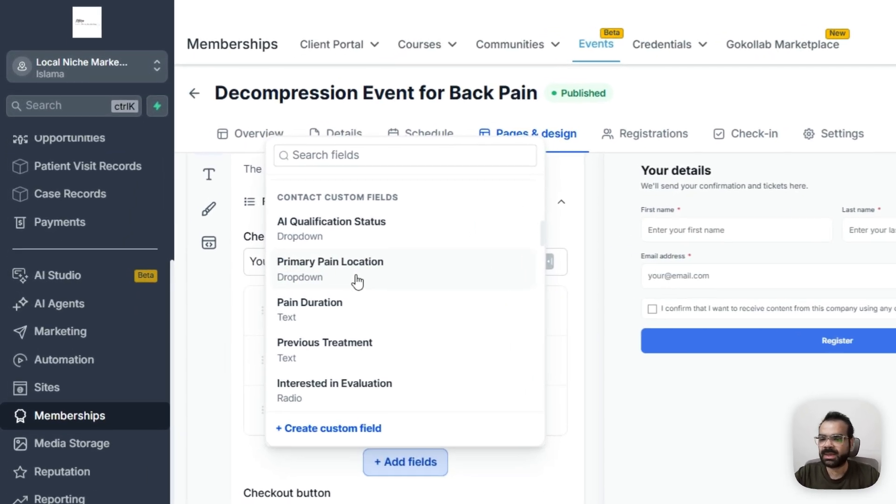
left_click(237, 273)
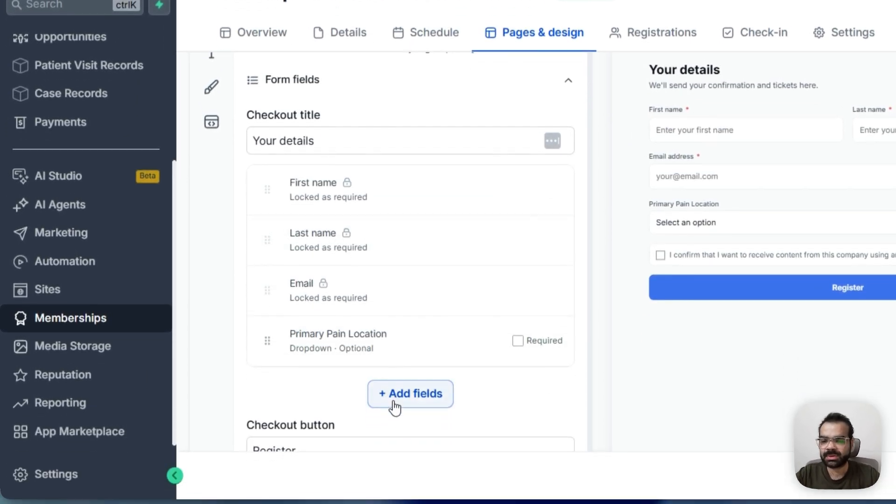
Add the Previous Treatment custom field to the checkout form
left_click(394, 403)
scroll(353, 258, "down", 3)
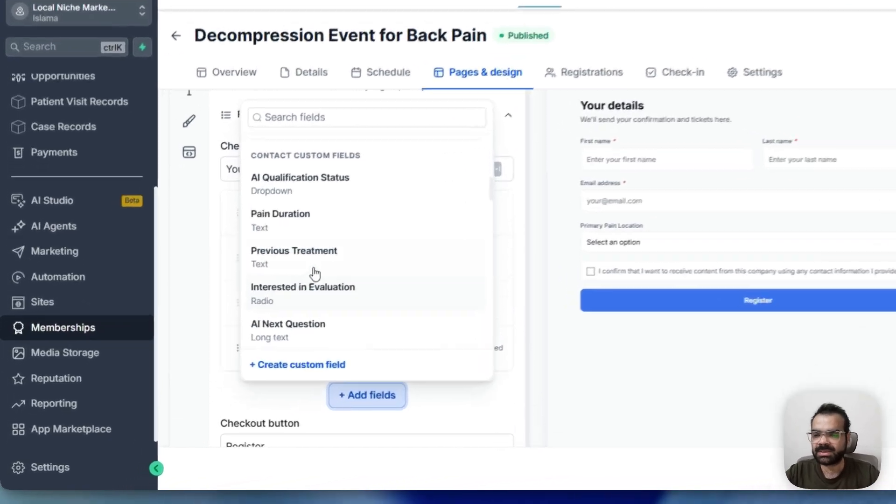
left_click(315, 273)
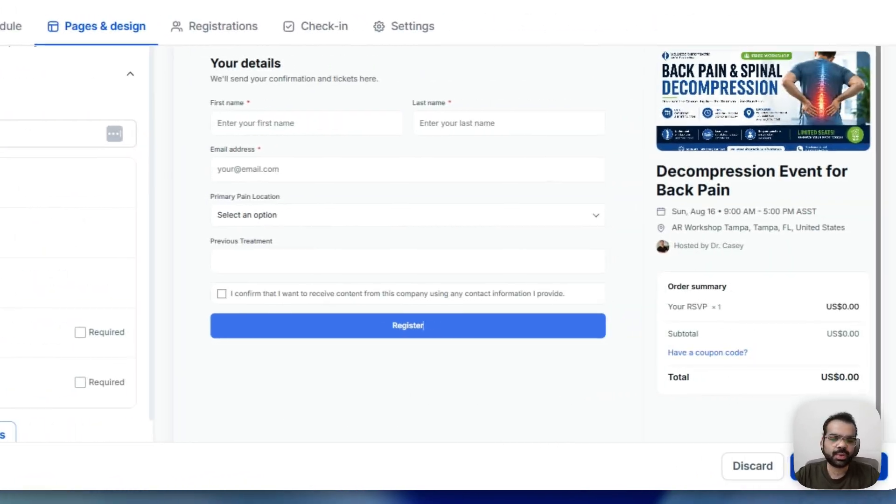